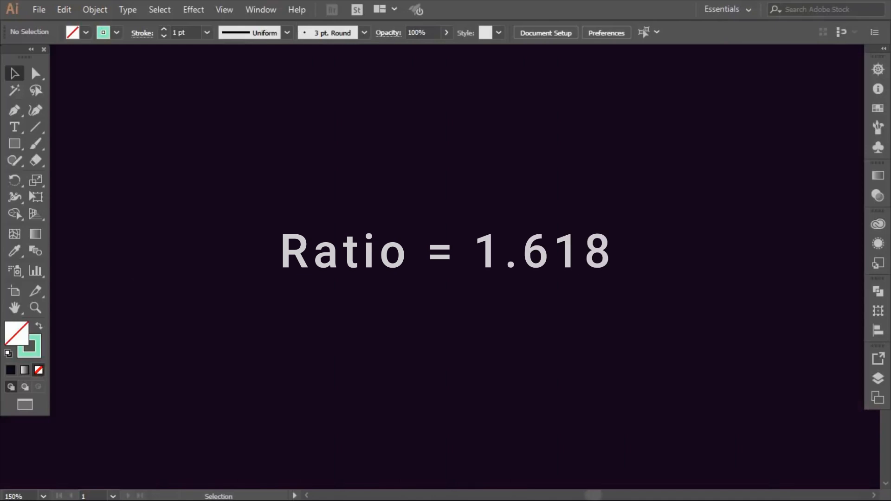
- Draw a square about 152 px wide and paste a copy of it in place
key("m")
left_click_drag(343, 191, 503, 349)
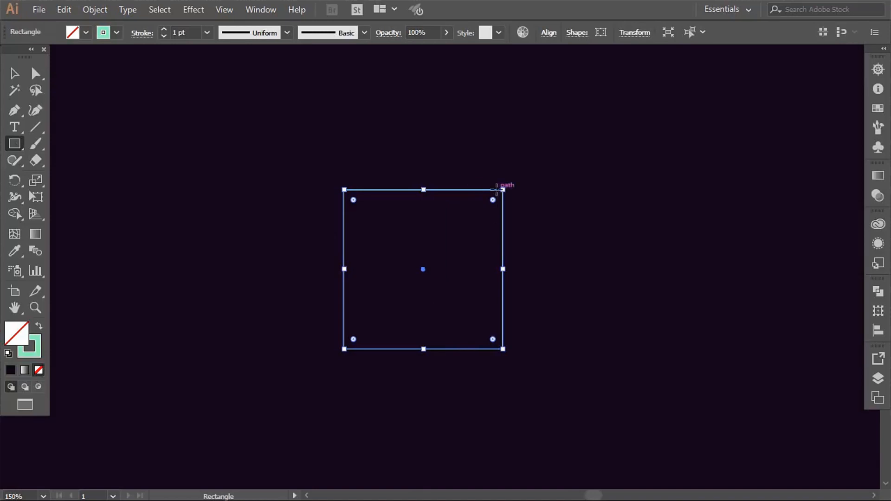
left_click(14, 73)
left_click(64, 10)
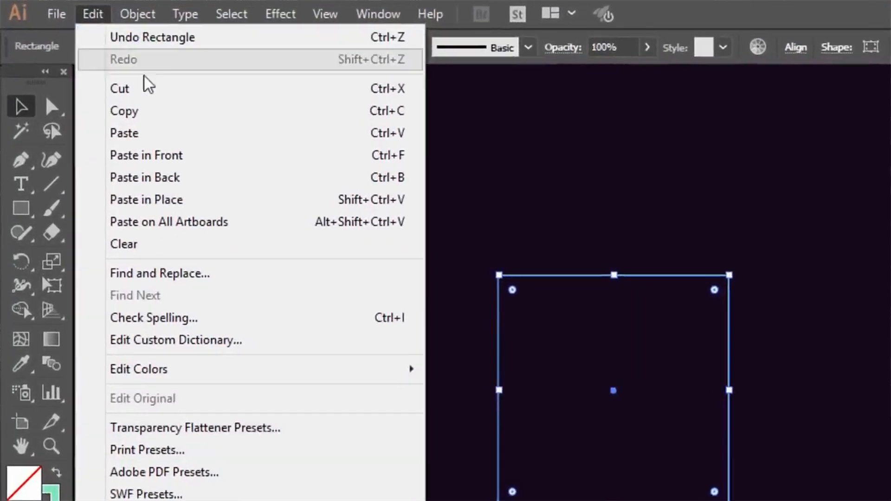
left_click(134, 111)
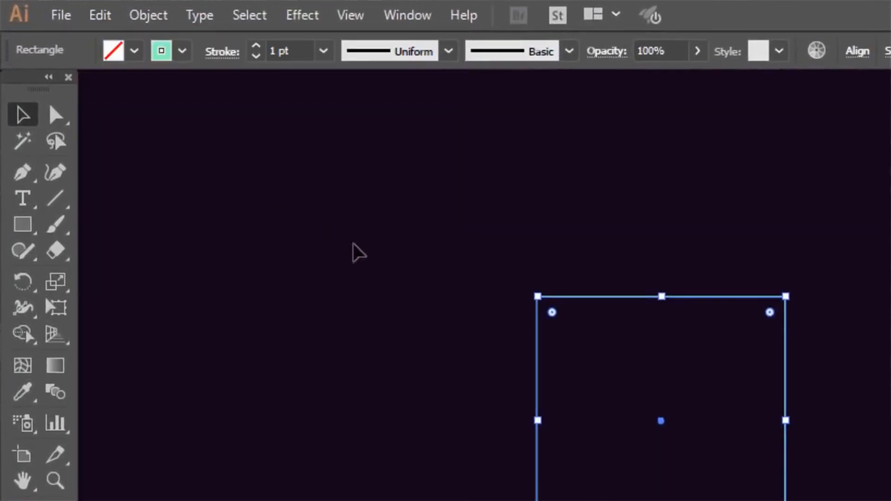
left_click(322, 208)
left_click(102, 16)
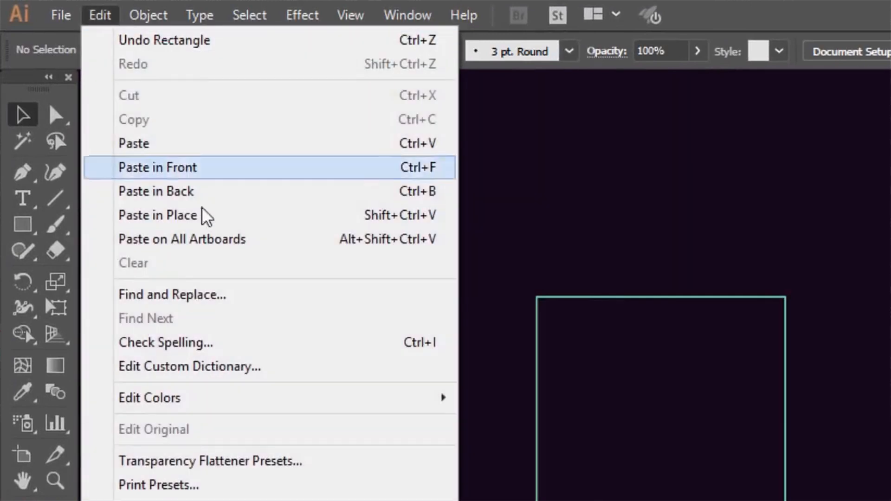
left_click(138, 207)
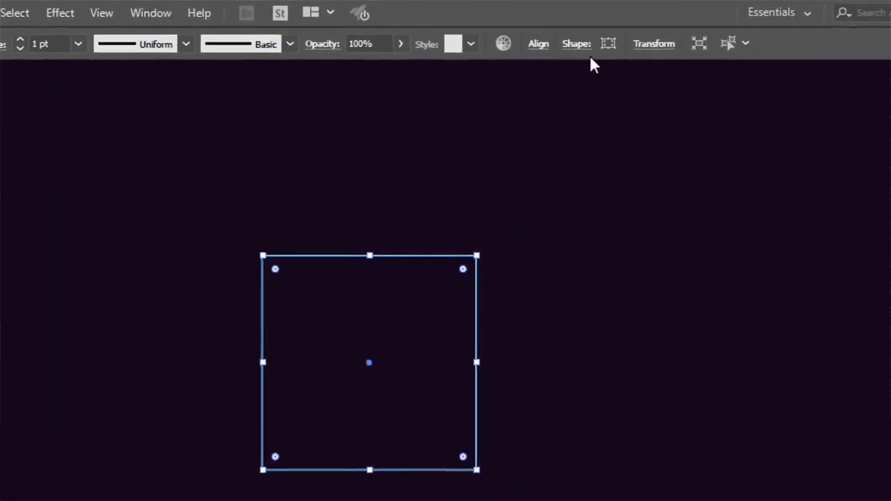
- Widen the square's copy to the golden ratio by multiplying its width by 1.618
left_click(553, 65)
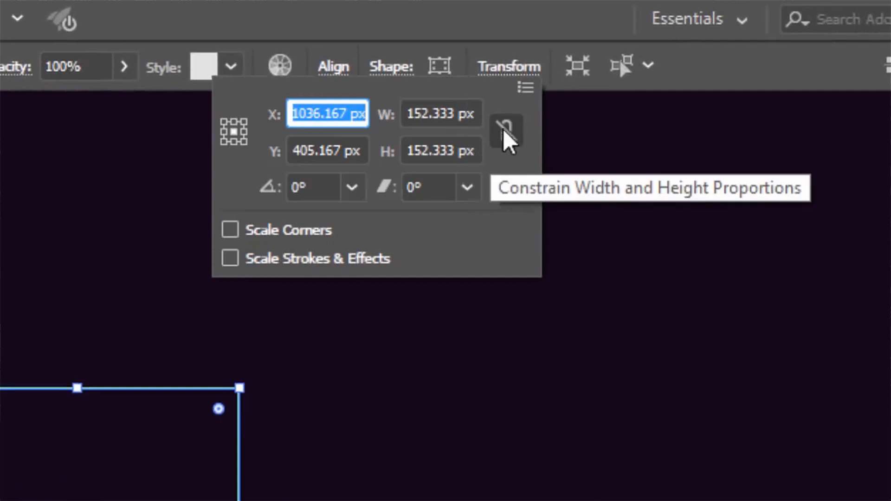
left_click(458, 113)
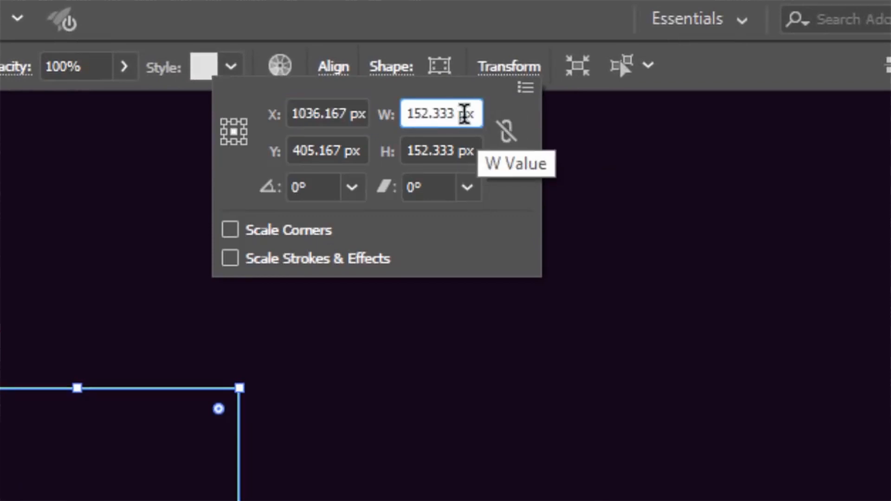
type("*1.618")
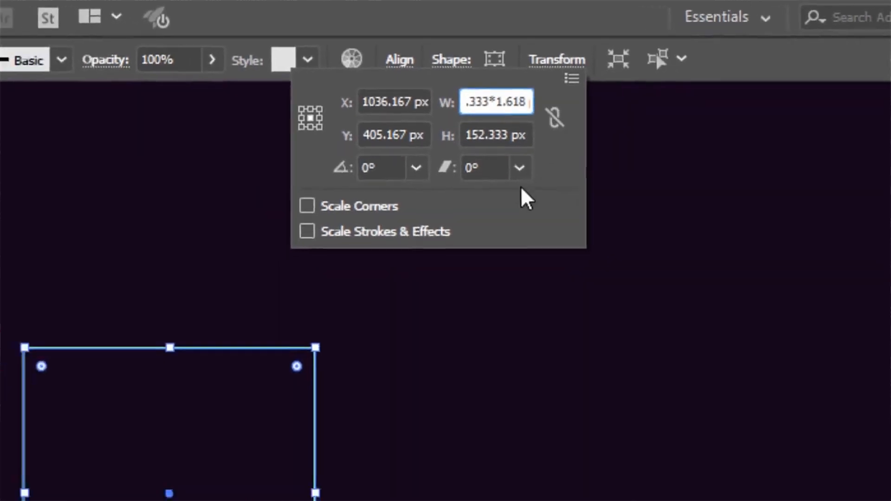
key("Return")
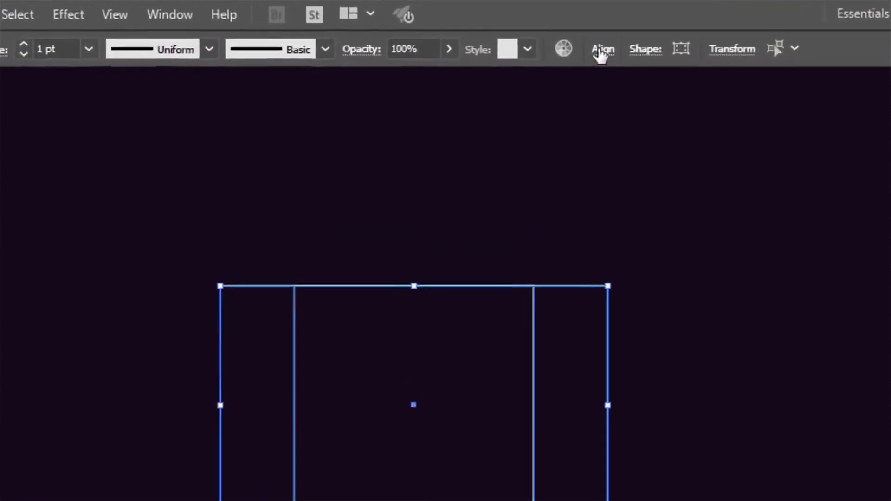
- Align the left edges of the original square and the widened rectangle
left_click(576, 41)
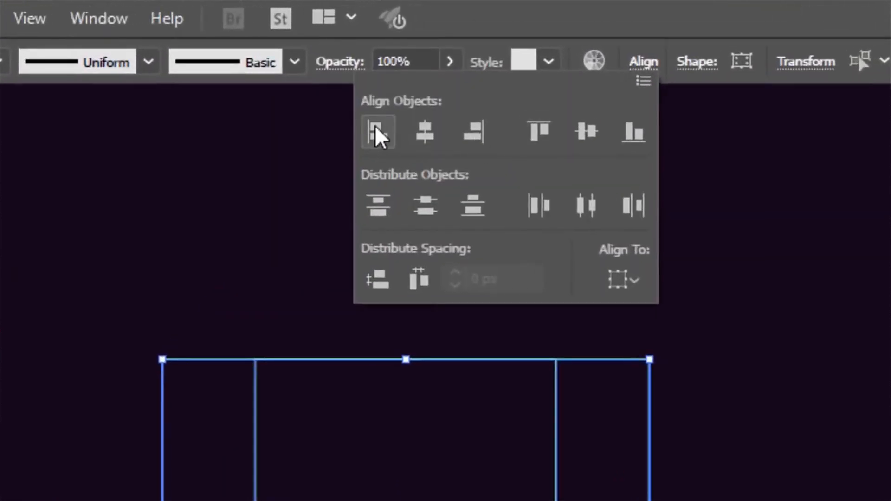
left_click(376, 130)
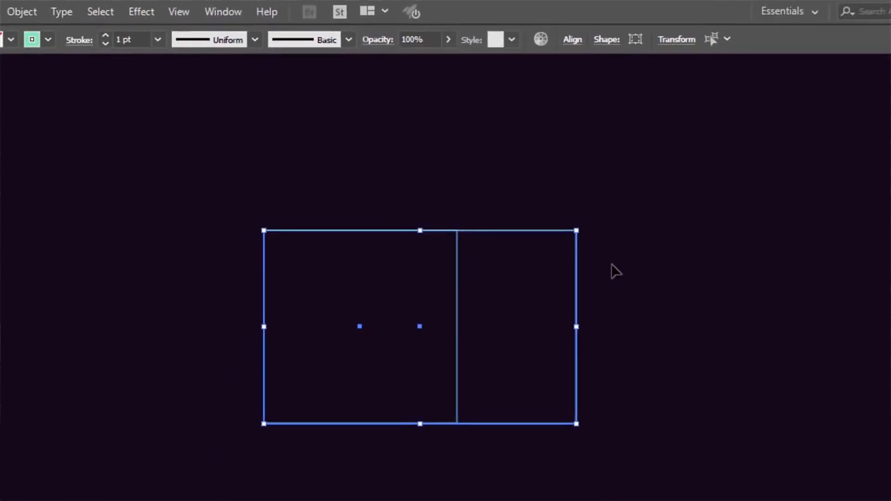
left_click(612, 265)
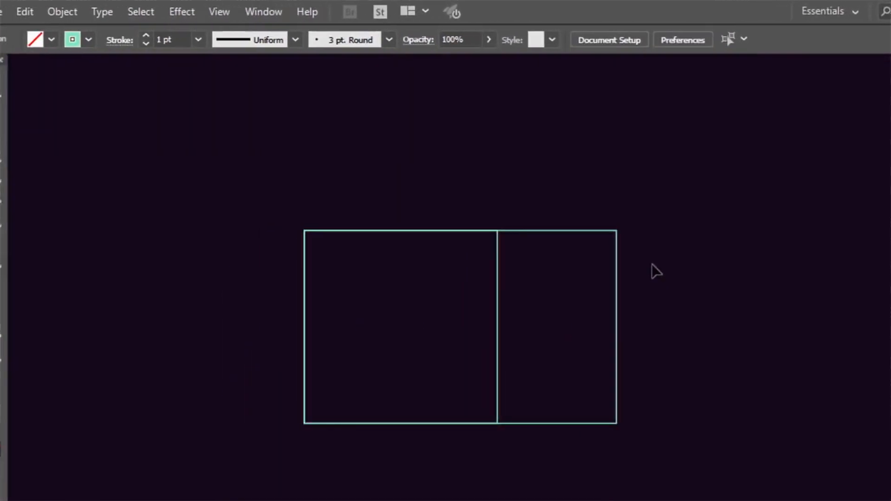
- Draw a square filling the upper part of the remaining strip and a smaller one in its lower-right corner
left_click(20, 179)
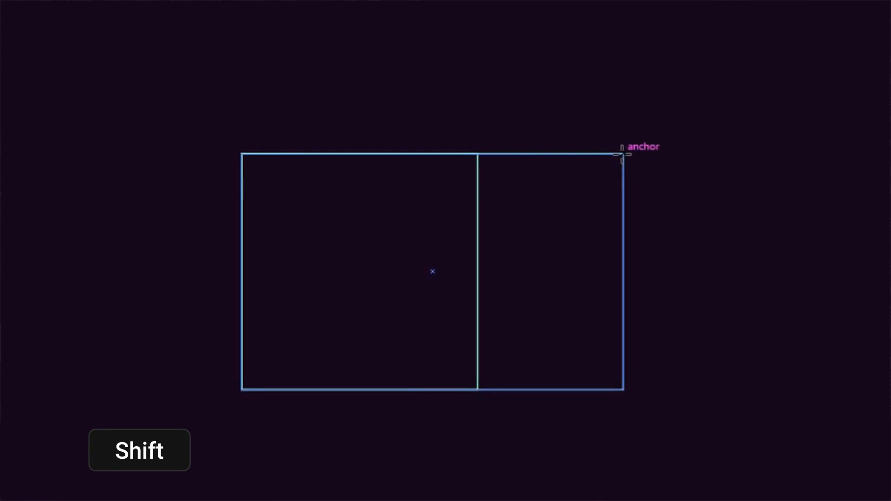
left_click_drag(624, 154, 478, 300)
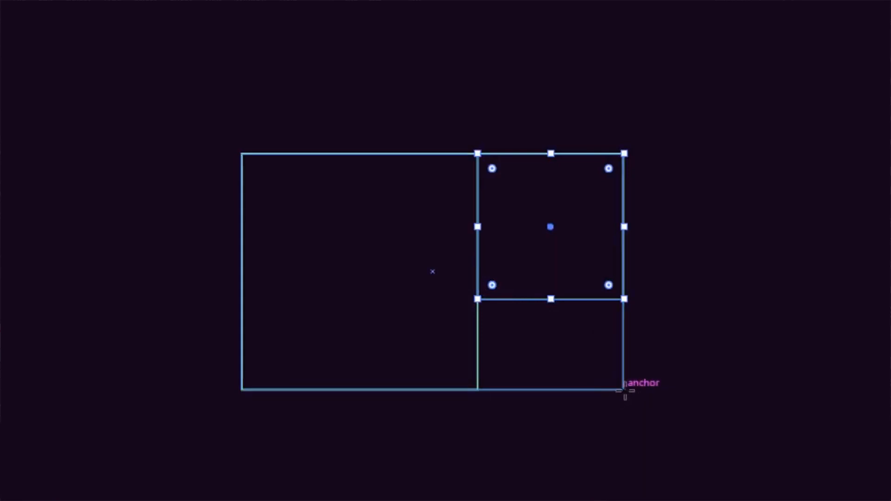
left_click_drag(623, 391, 531, 324)
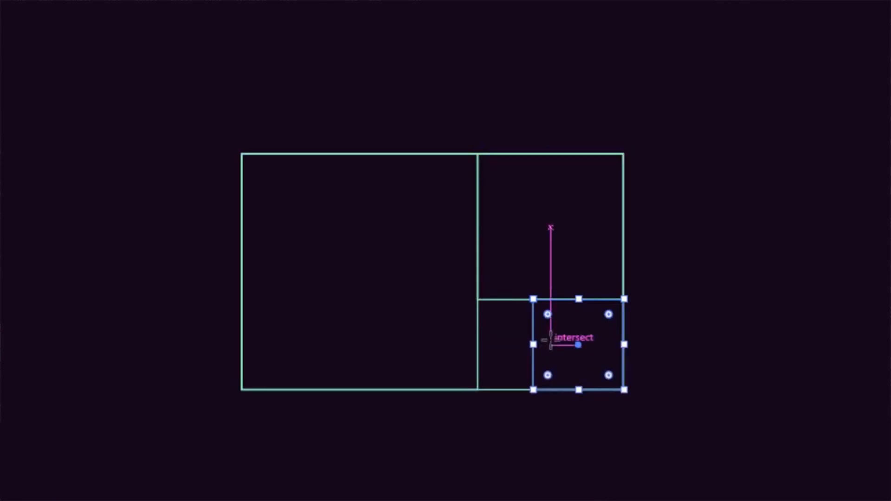
- In outline view, subdivide the remaining gap with progressively smaller squares spiralling inward, and return to the normal preview
key("ctrl+y")
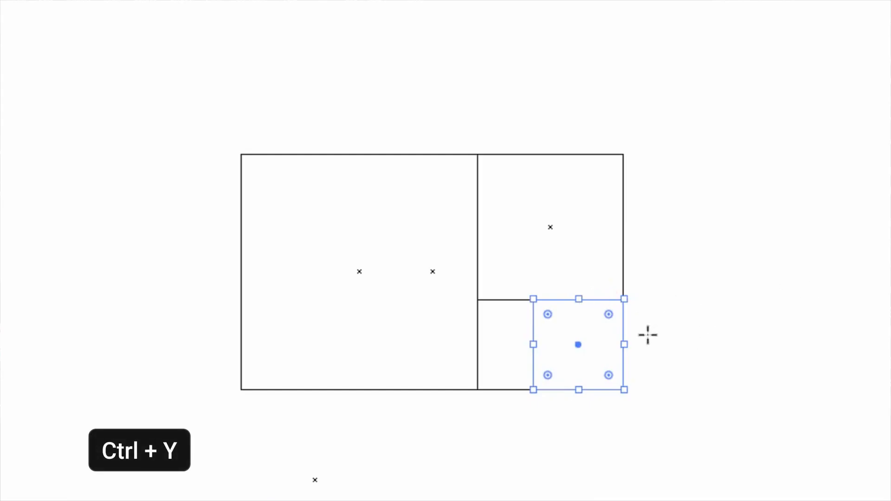
scroll(584, 336, "up", 1)
scroll(485, 303, "left", 1)
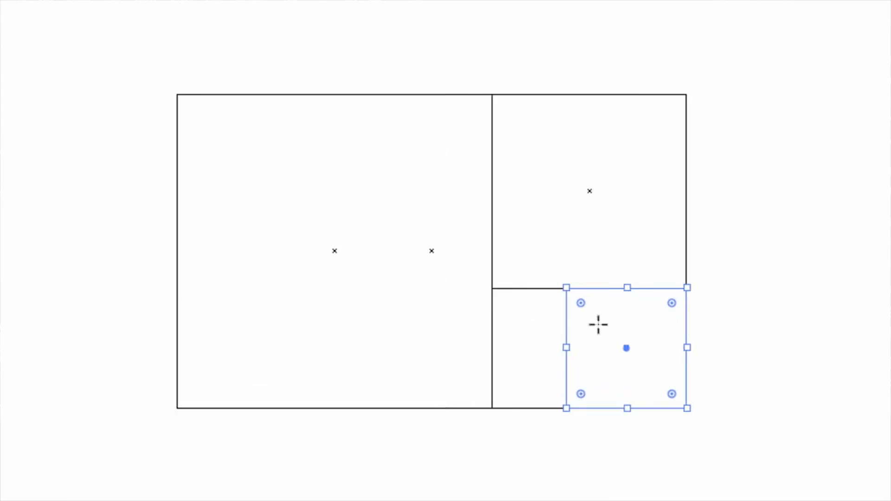
left_click_drag(492, 409, 567, 334)
left_click_drag(485, 287, 526, 328)
mouse_move(552, 286)
left_mouse_down()
mouse_move(525, 315)
mouse_move(527, 305)
left_mouse_up()
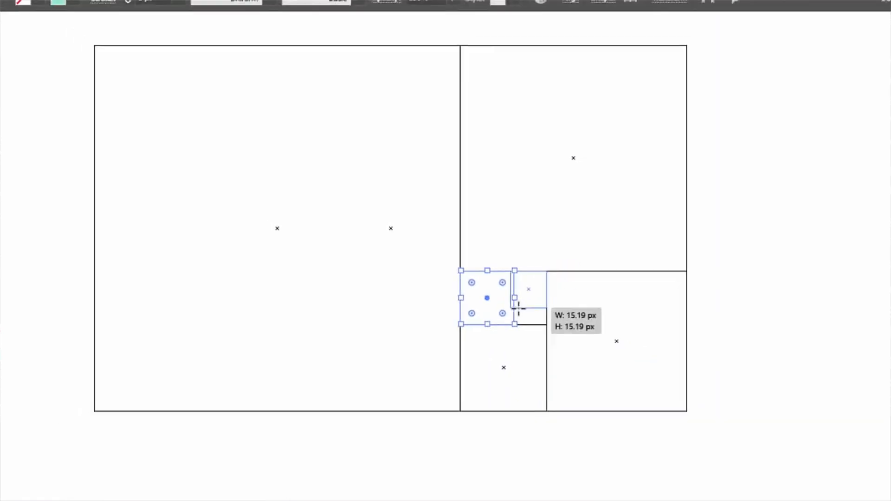
left_click(19, 73)
left_click(607, 313)
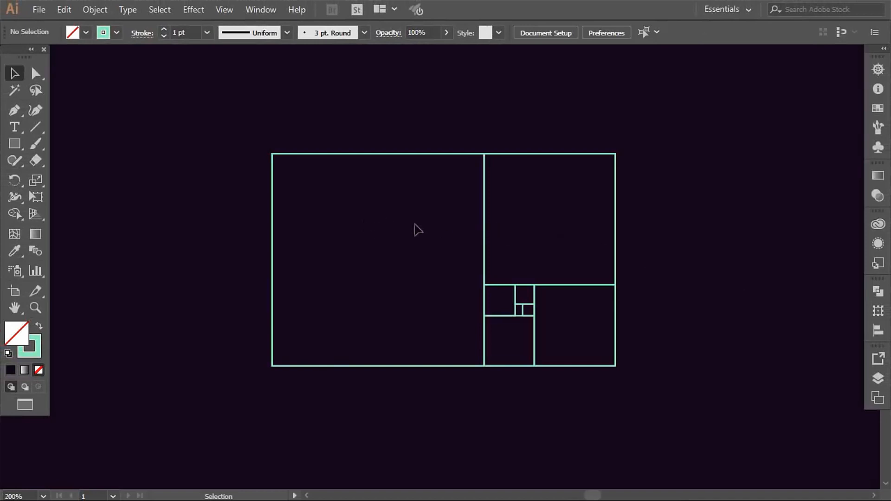
- Draw a circle inscribed in each square of the golden-ratio grid with the Ellipse tool
left_click_drag(19, 144, 95, 165)
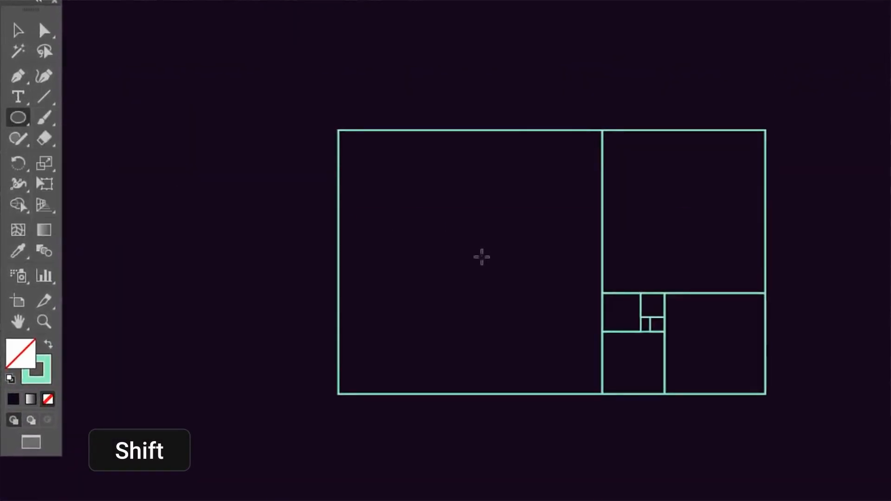
left_click_drag(368, 257, 484, 271)
left_click_drag(565, 206, 647, 218)
left_click_drag(598, 339, 650, 345)
left_click_drag(515, 357, 541, 308)
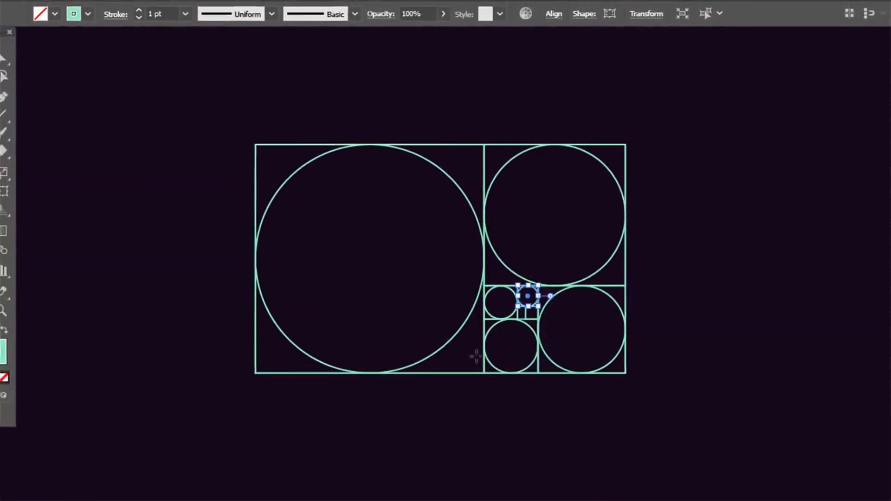
key("v")
left_click(187, 99)
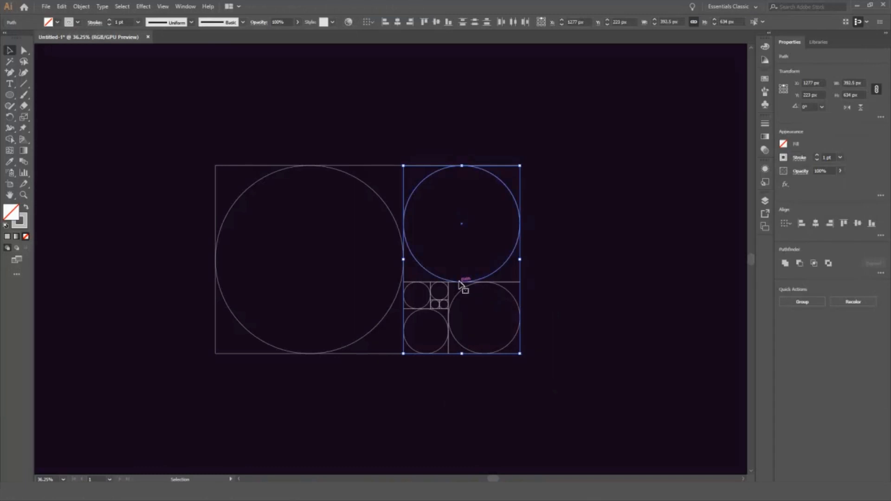
- Move the smaller squares and circles away from the largest square and centre them on each other horizontally and vertically
left_click_drag(460, 285, 602, 283)
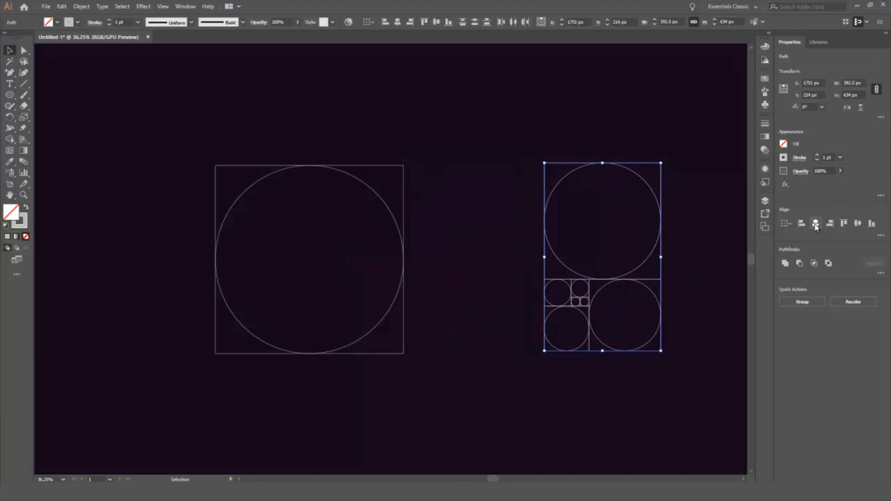
left_click(816, 225)
left_click(858, 224)
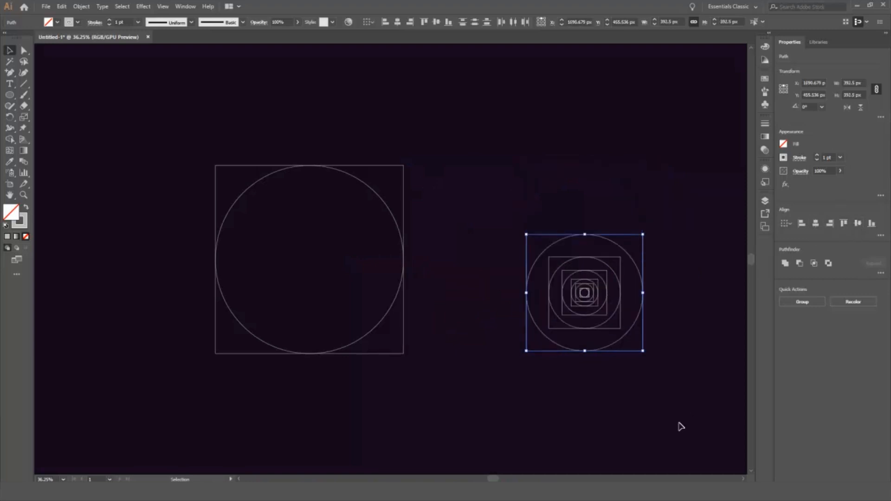
- Separate the nested squares from the concentric circles by moving the squares straight up above them
left_click(686, 313)
left_click_drag(662, 209, 491, 376)
left_click(588, 335)
left_click_drag(643, 249, 643, 82)
left_click_drag(620, 267, 607, 117)
left_click_drag(592, 279, 592, 116)
left_click_drag(589, 284, 589, 120)
left_click_drag(588, 296, 587, 132)
left_click(590, 326)
- Centre the separated squares on each other vertically
left_click_drag(667, 200, 534, 79)
left_click(858, 223)
left_click(667, 326)
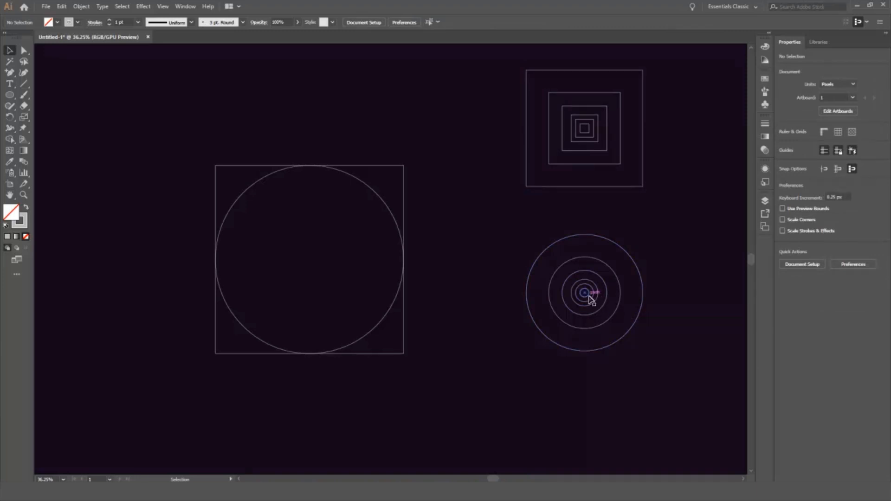
- Move the smallest circle, 30 px wide, inside the large circle and duplicate it directly above
left_click_drag(590, 299, 295, 292)
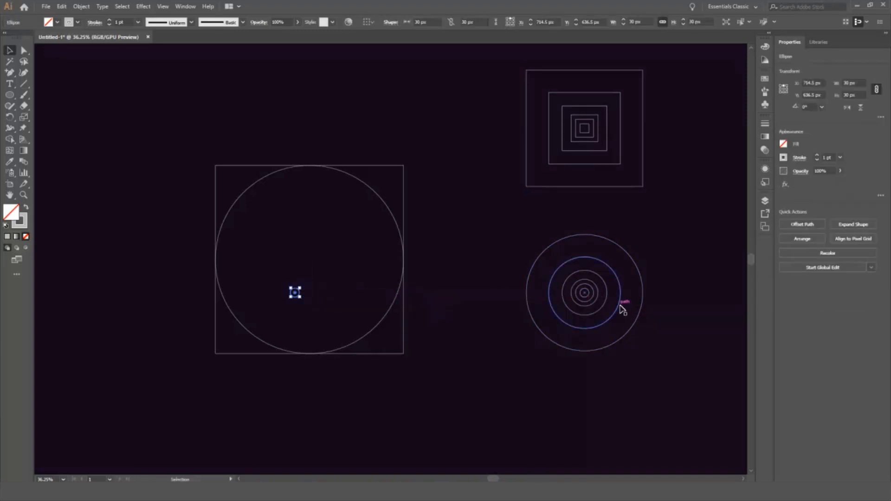
left_click(320, 283)
left_click(296, 293)
left_click_drag(299, 296, 297, 257)
left_click(315, 251)
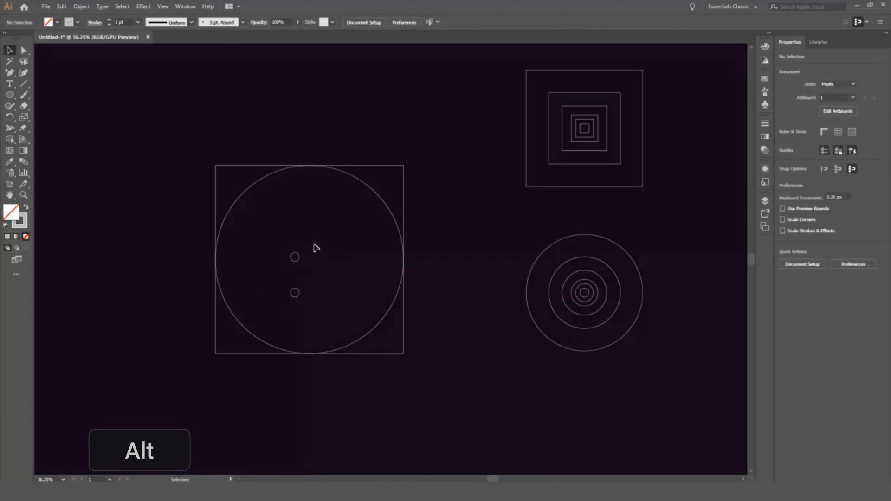
- Align the upper small circle to the top-left corner of the large square
left_click(294, 166)
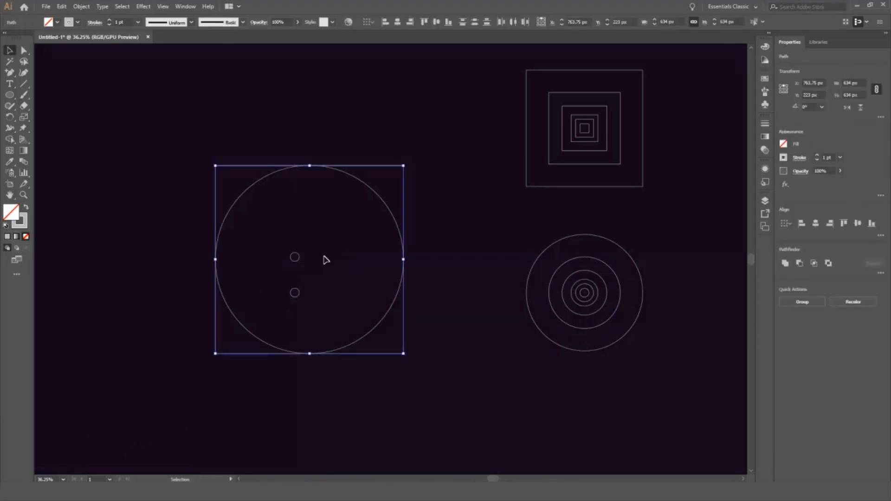
left_click(375, 242)
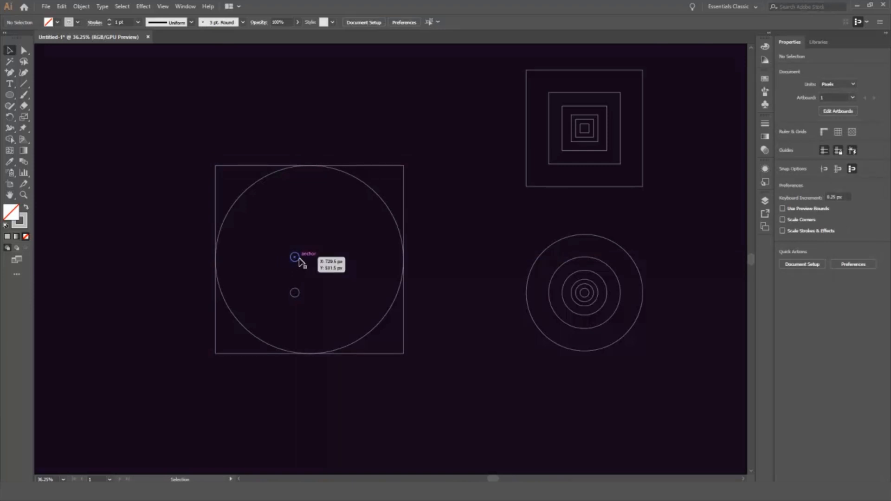
left_click(299, 258)
left_click(248, 166)
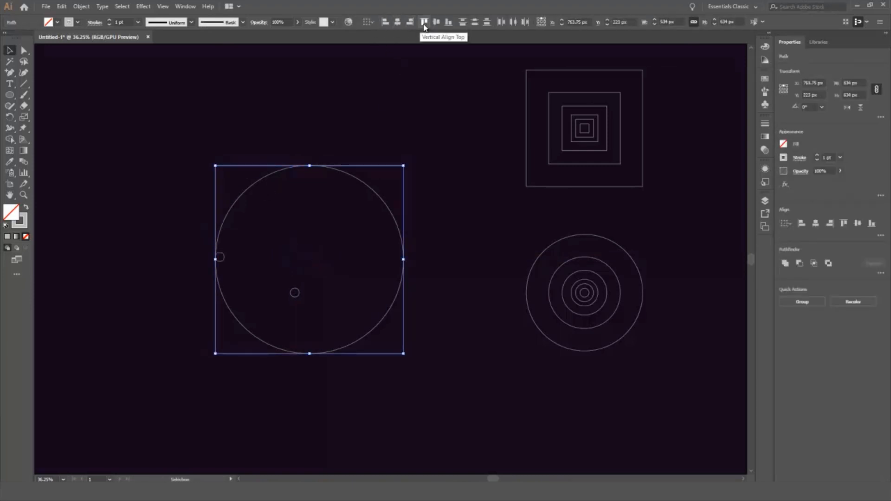
left_click(424, 23)
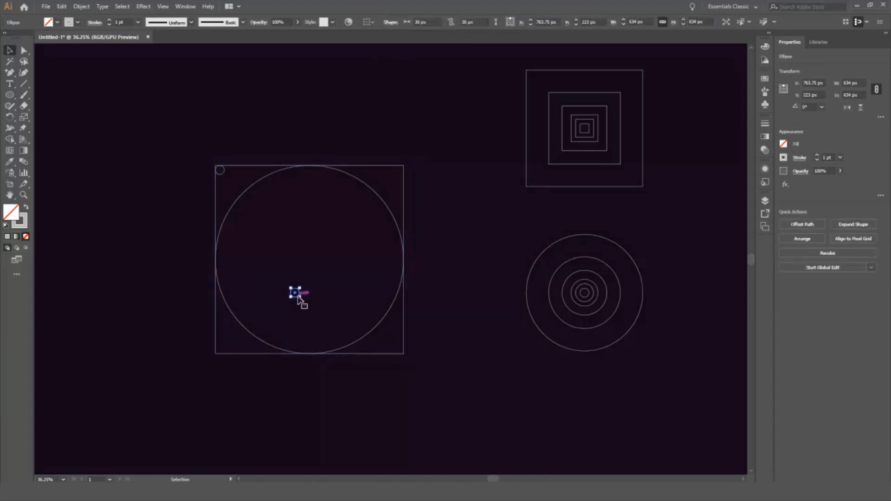
- Align the other small circle to the bottom-left corner of the large square
left_click(385, 22)
left_click(448, 22)
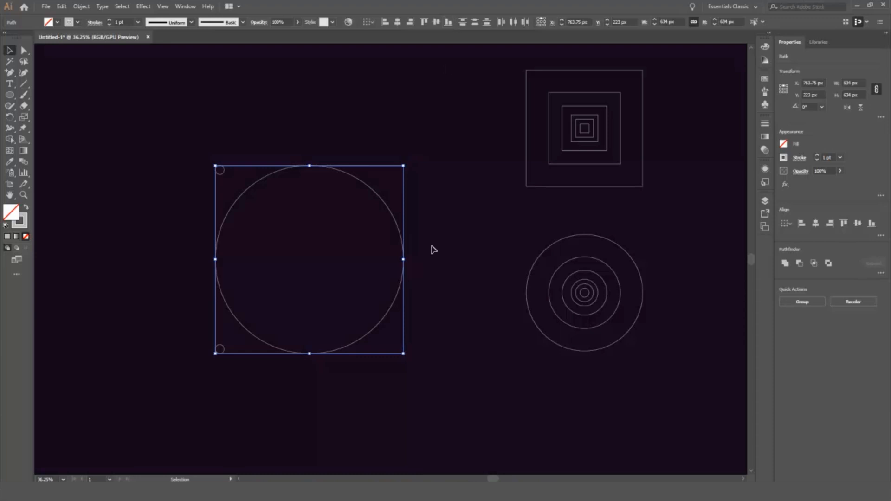
left_click(431, 279)
- With Shape Builder, remove the large square's two right corners and merge its left corners with the circle into a D shape
left_click_drag(440, 142, 179, 431)
key("shift+m")
left_click(389, 181, "alt")
left_click(390, 339, "alt")
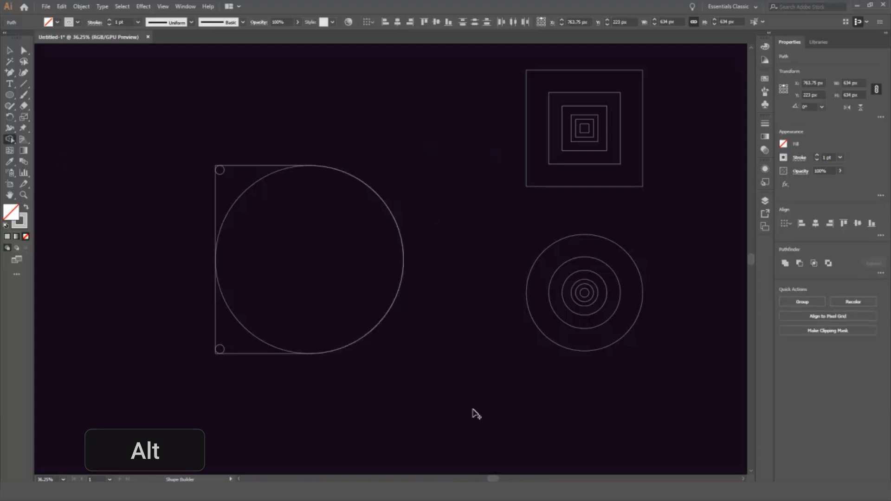
left_click_drag(235, 183, 266, 224)
left_click_drag(235, 348, 268, 316)
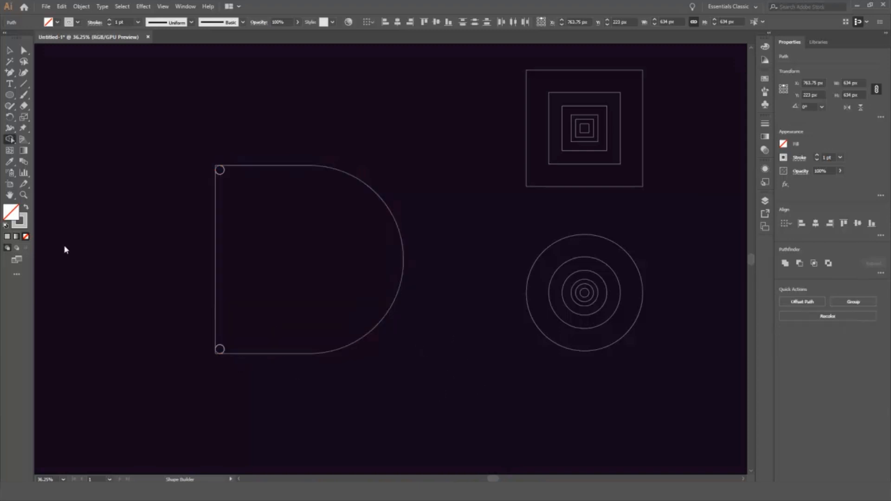
- With Shape Builder, remove the D's sharp top-left corner outside the small circle and merge the circle into the D
left_click(23, 195)
left_click_drag(188, 153, 388, 284)
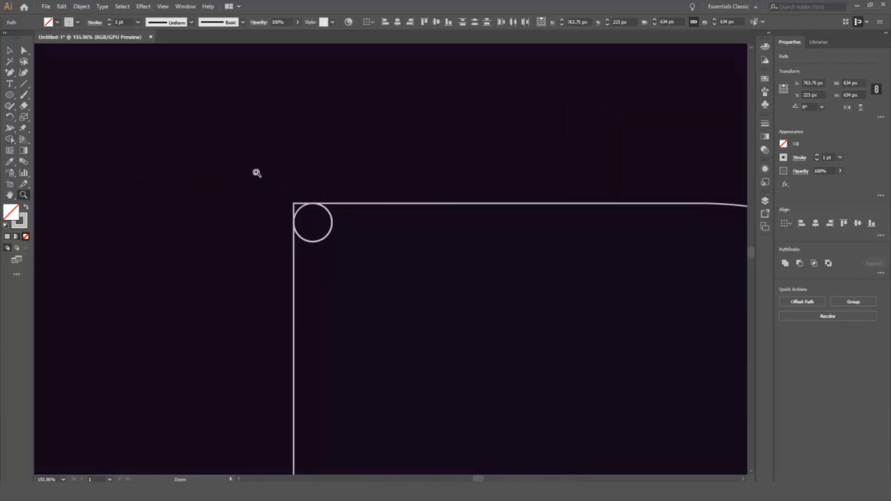
key("v")
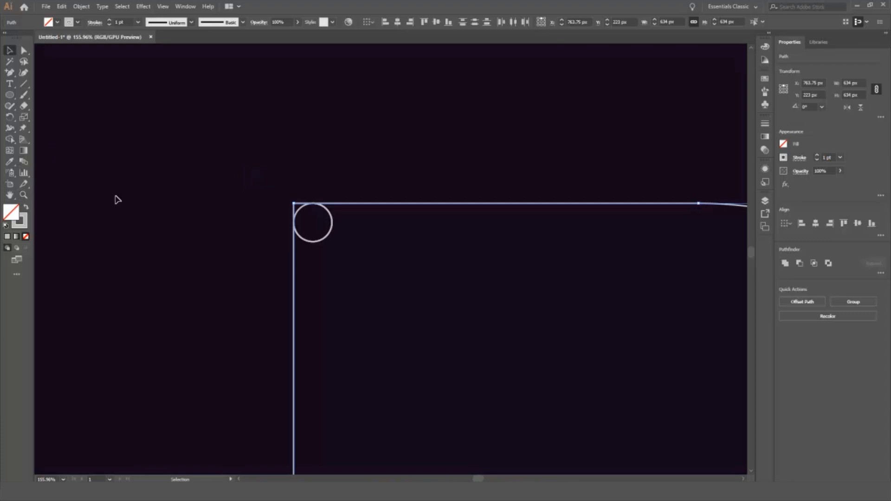
left_click(11, 140)
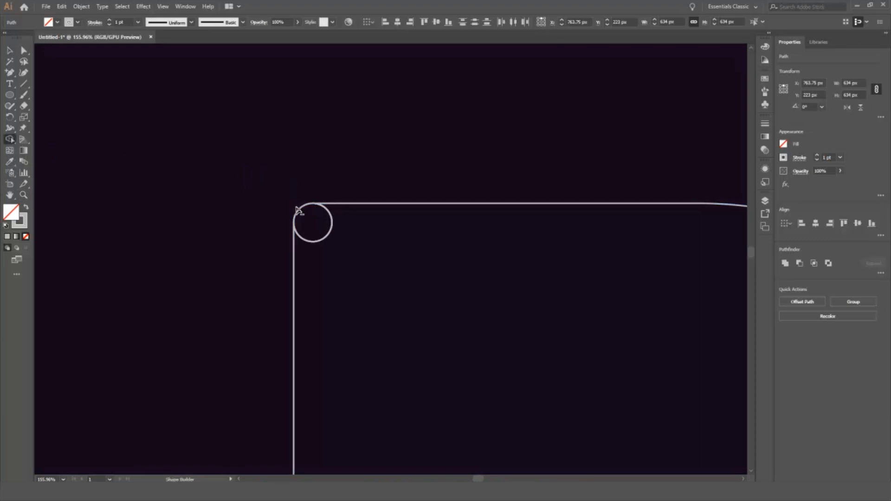
left_click_drag(320, 227, 360, 264)
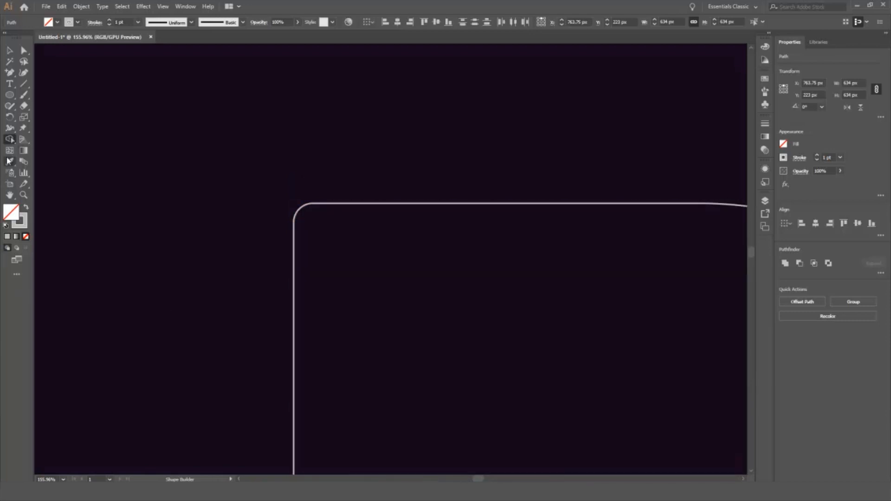
- Round the D's bottom-left corner with Shape Builder by removing the tip outside the small circle and merging the circle
left_click(25, 195)
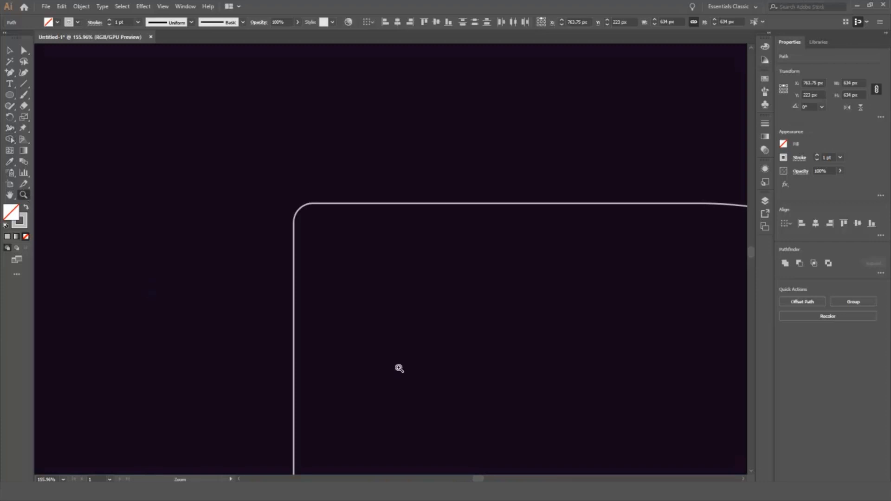
left_click_drag(519, 414, 442, 353)
left_click_drag(512, 375, 348, 96)
left_click_drag(189, 415, 280, 435)
left_click_drag(388, 417, 374, 252)
left_click_drag(201, 265, 360, 254)
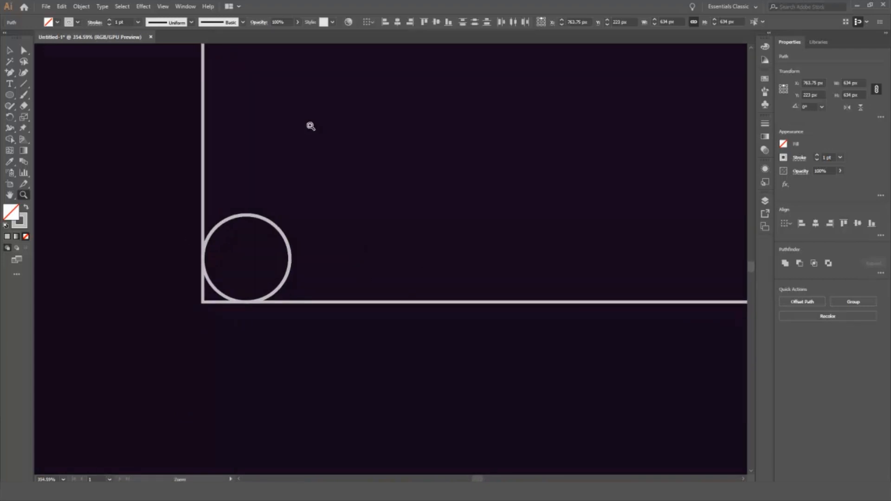
left_click(10, 141)
left_click(207, 298, "alt")
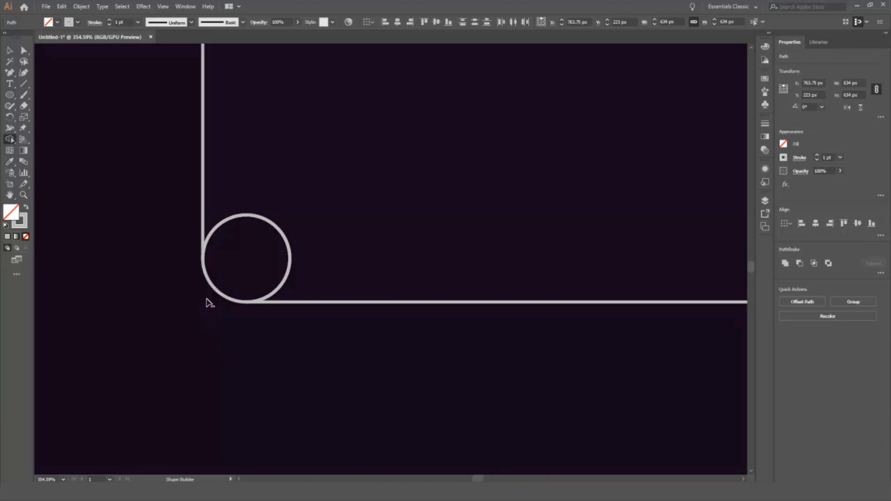
left_click_drag(260, 255, 311, 211)
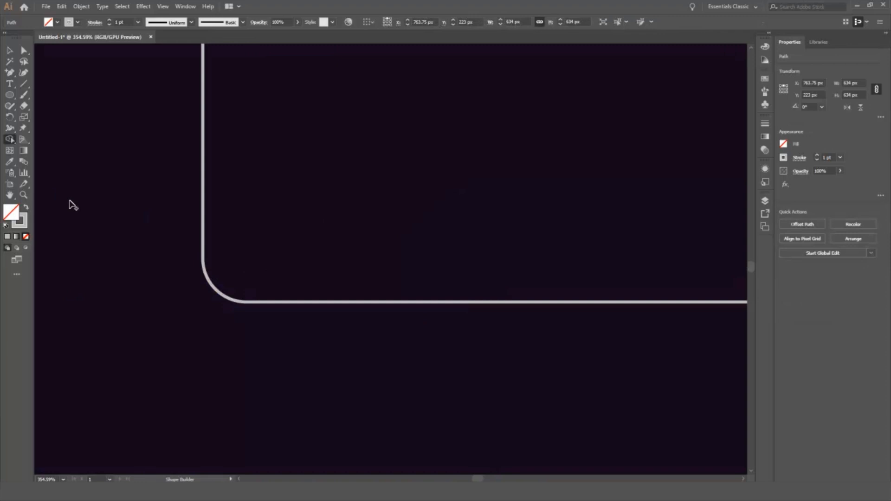
- Copy the 151 px and 90.5 px circles from the concentric set into the D, the smaller one below the larger
key("z")
left_click(360, 166)
left_click_drag(392, 219, 184, 183)
left_click_drag(438, 146, 278, 399)
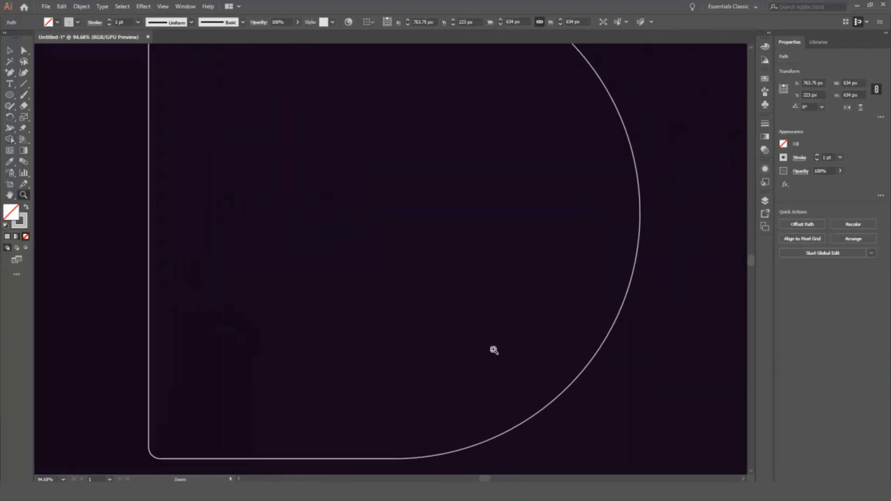
key("ctrl+0")
left_click_drag(538, 248, 438, 301)
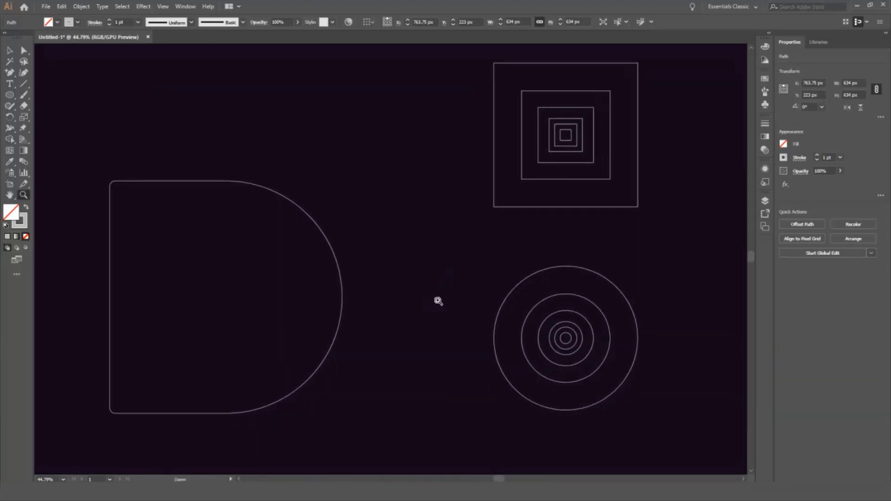
key("v")
left_click_drag(578, 369, 231, 258)
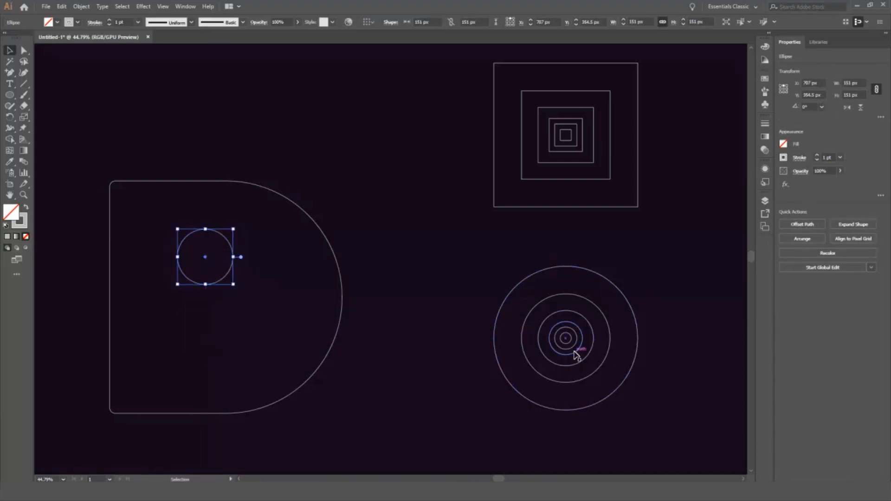
left_click_drag(576, 355, 214, 355)
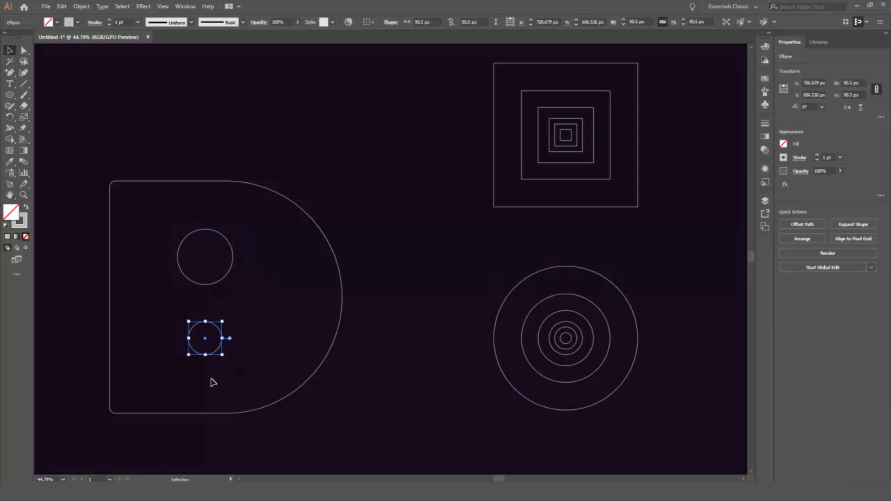
- Align the 90.5 px circle to the horizontal centre and top edge of the 151 px circle
left_click_drag(242, 269, 200, 343)
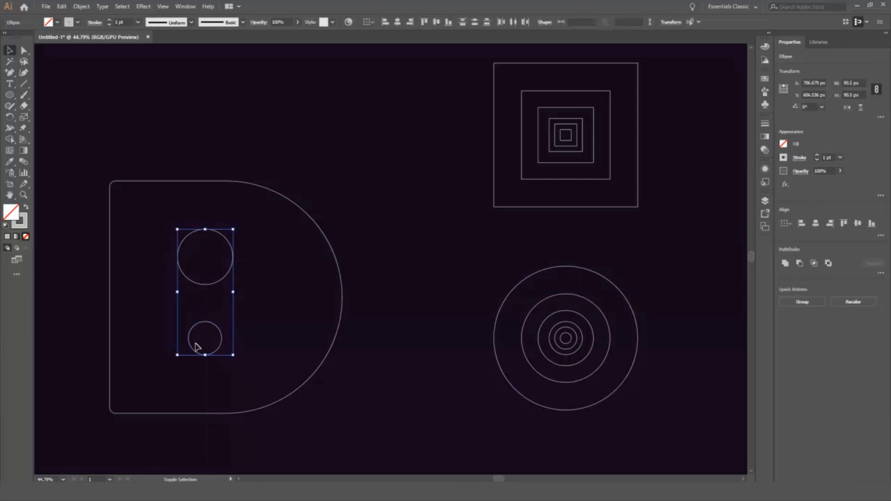
left_click(397, 22)
left_click(437, 22)
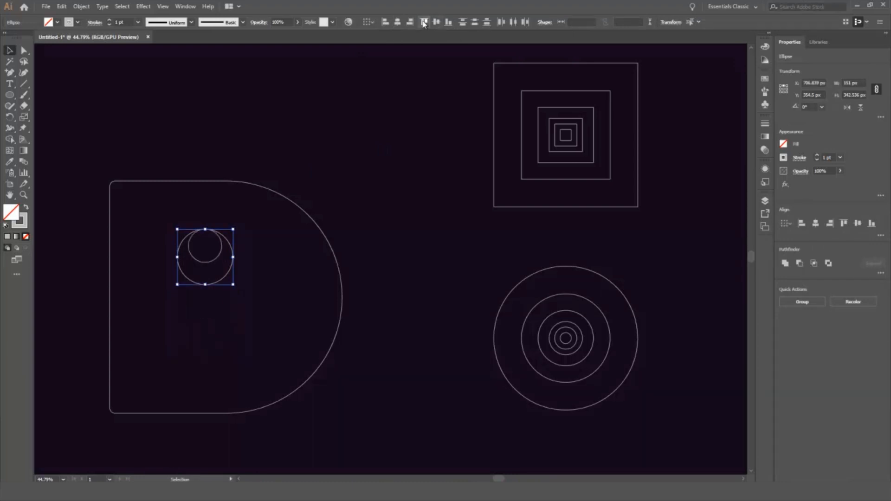
left_click(278, 291)
- Stack two copies of the 90.5 px circle directly beneath it, each touching the one above
left_click_drag(211, 264, 215, 297)
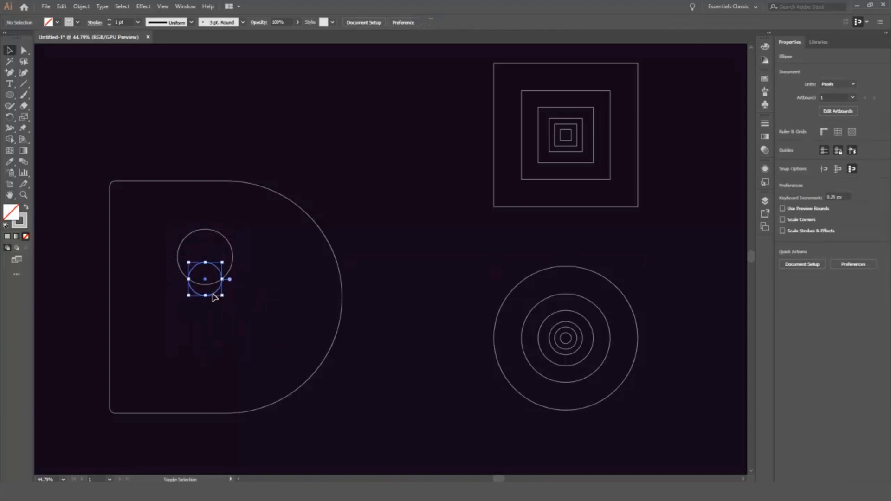
key("ctrl+z")
left_click_drag(221, 259, 219, 328)
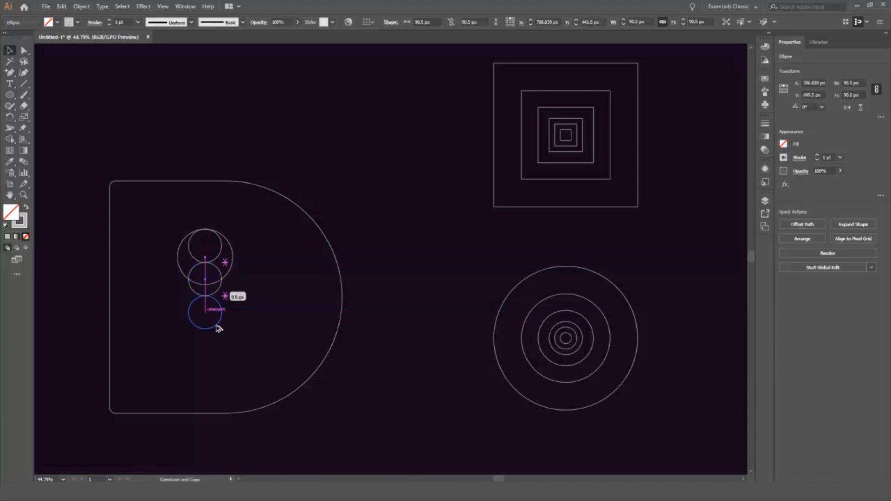
left_click_drag(216, 326, 216, 326)
- Draw a rectangle about 151 by 197 px from the lowest small circle's base up to the middle of the 151 px circle
left_click_drag(255, 276, 228, 254)
left_click_drag(10, 95, 59, 96)
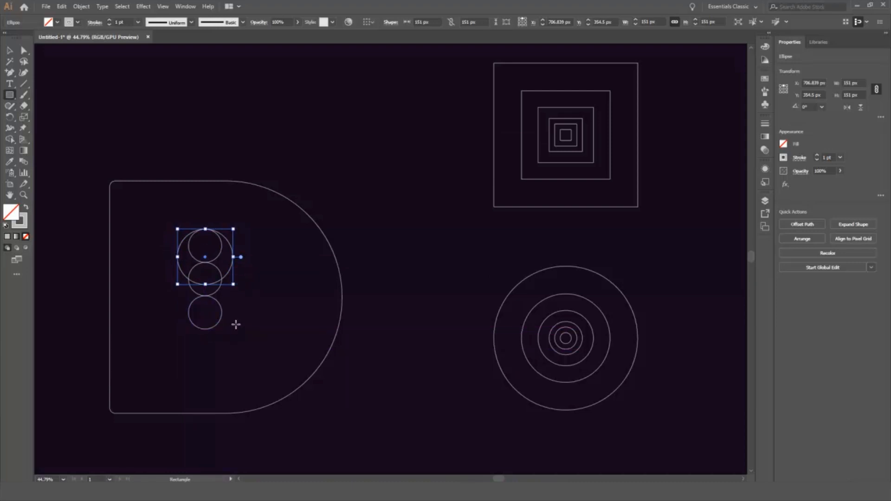
left_click_drag(234, 330, 178, 256)
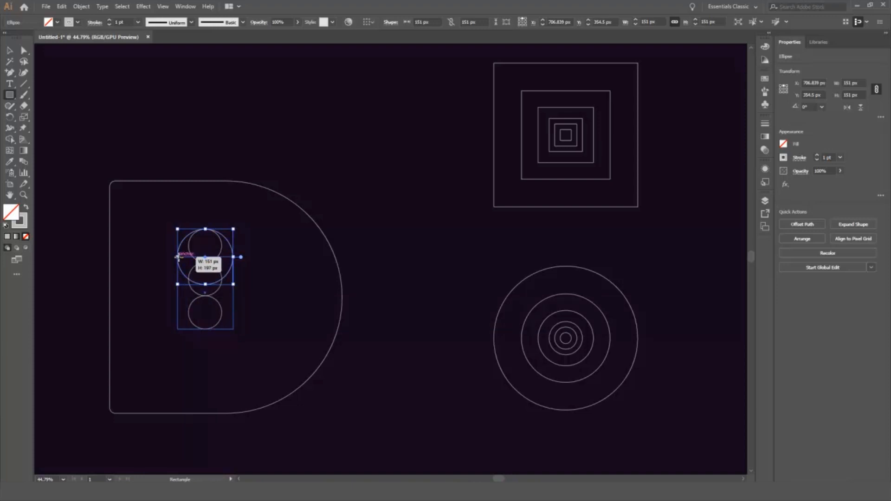
left_click_drag(178, 255, 178, 257)
key("v")
left_click(261, 285)
- Unite the rectangle and all the circles inside the D into one round-topped arch
left_click_drag(255, 226, 162, 347)
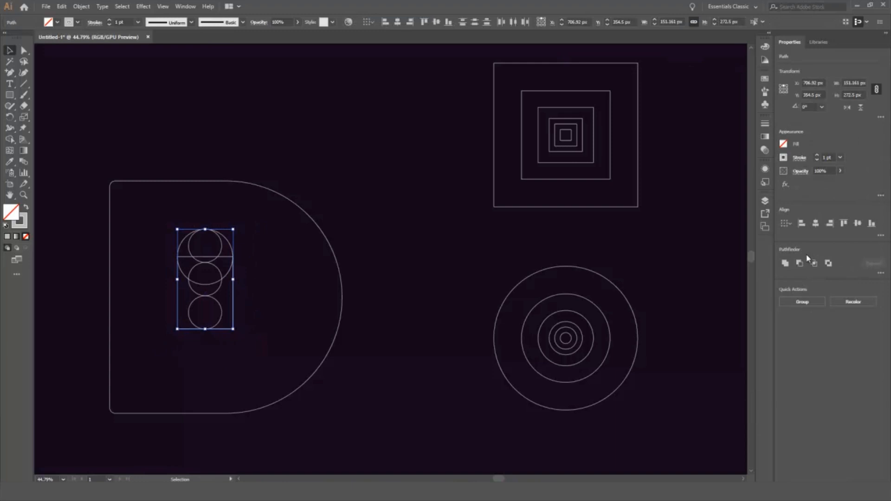
left_click(784, 263)
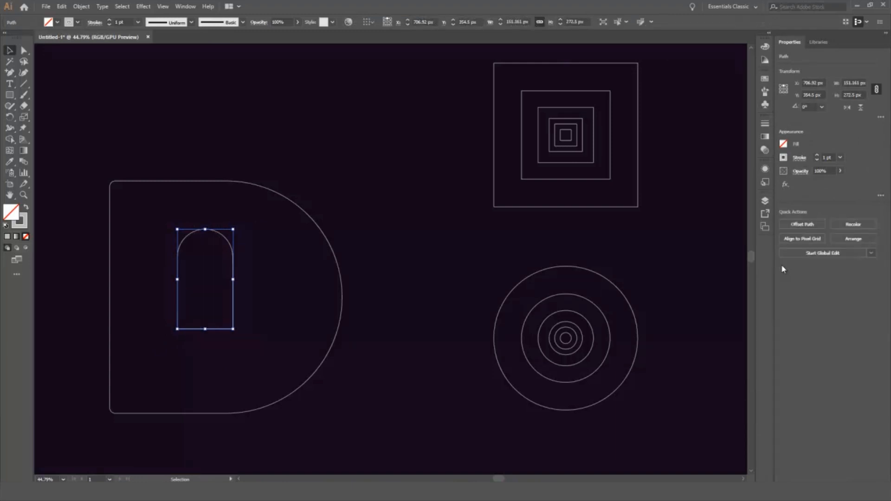
left_click(277, 321)
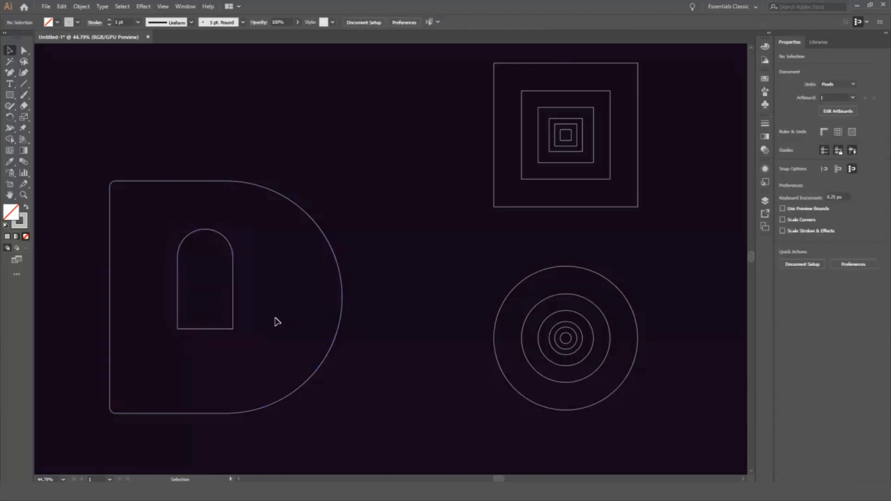
- Duplicate the arch horizontally to its right and rotate the copy by -90°
left_click(234, 325)
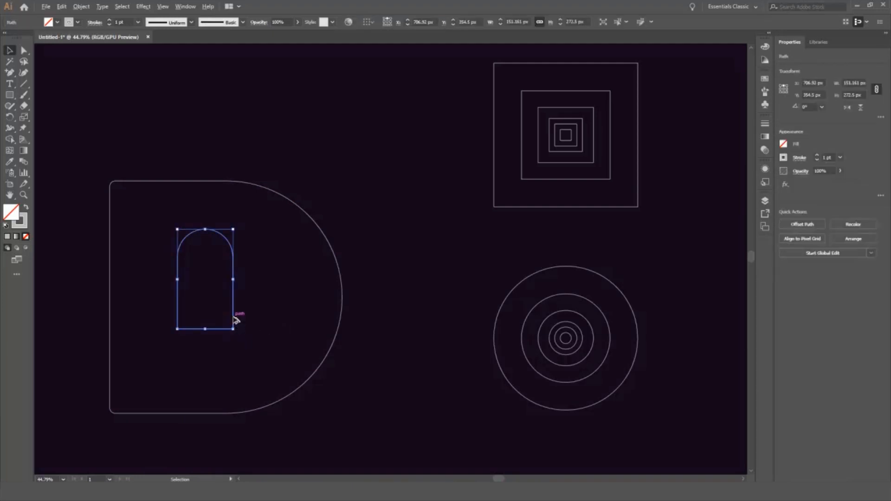
left_click_drag(234, 319, 300, 320)
key("r")
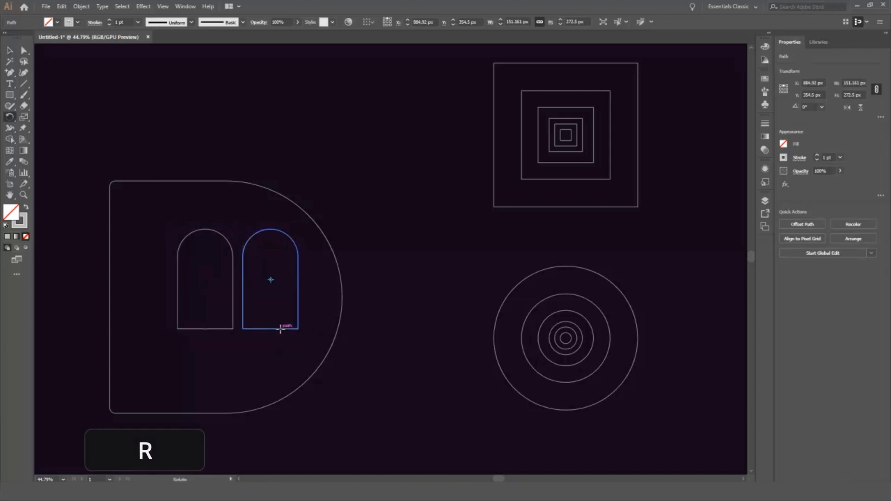
key("Return")
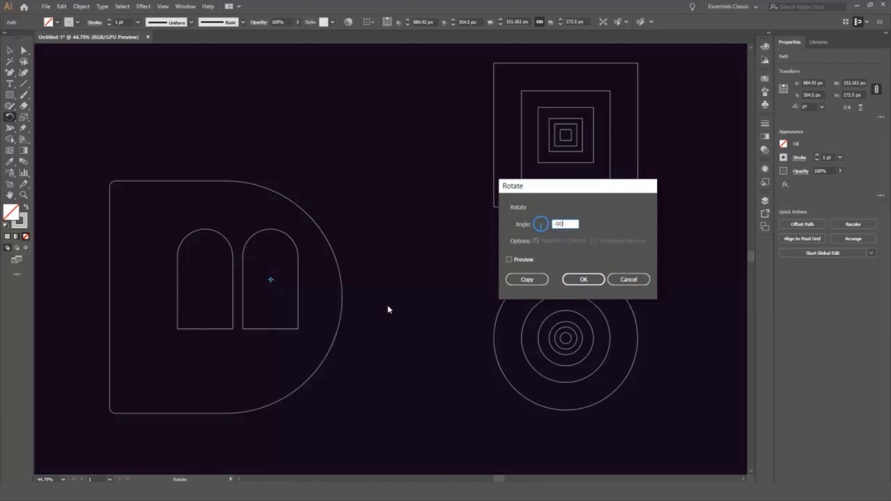
key("Return")
key("v")
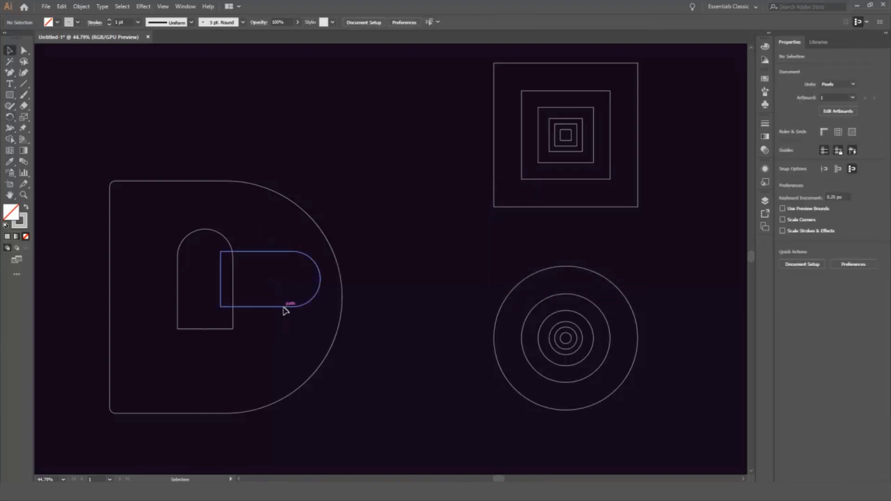
- Align the two arches along their bottom and left edges and unite them into a heart shape
left_click(228, 333, "shift")
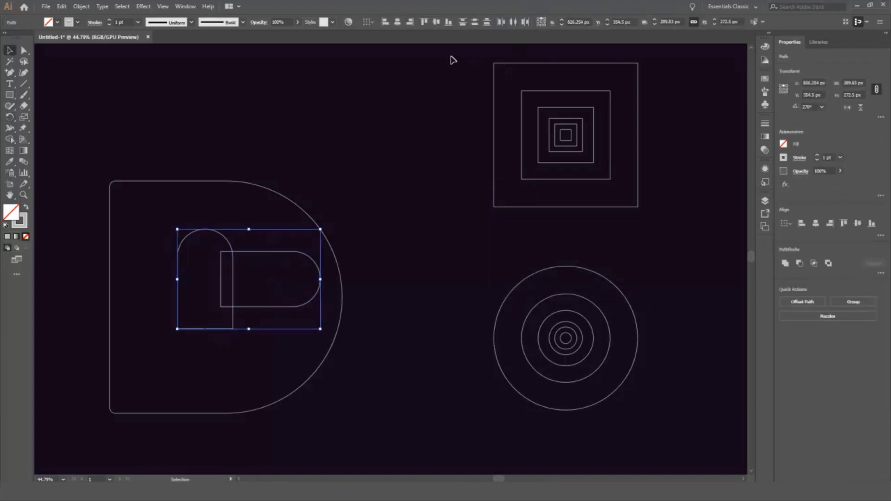
left_click(449, 24)
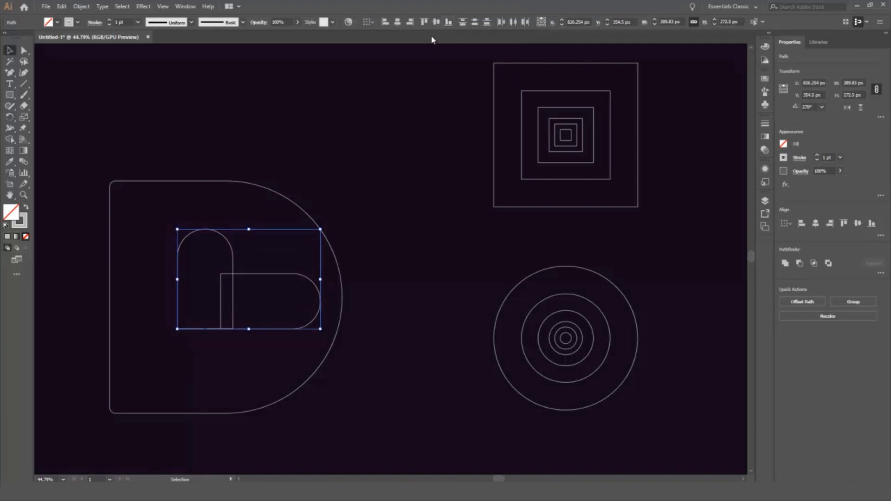
left_click(385, 23)
left_click_drag(282, 253, 163, 347)
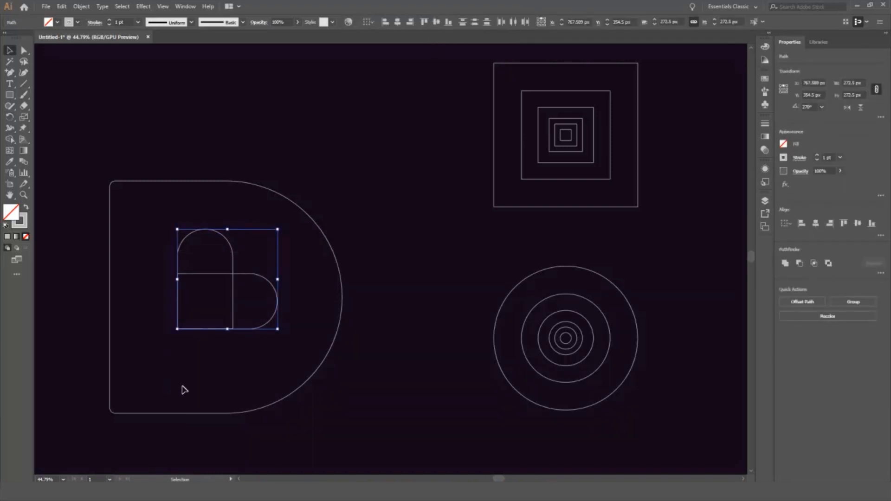
left_click(785, 263)
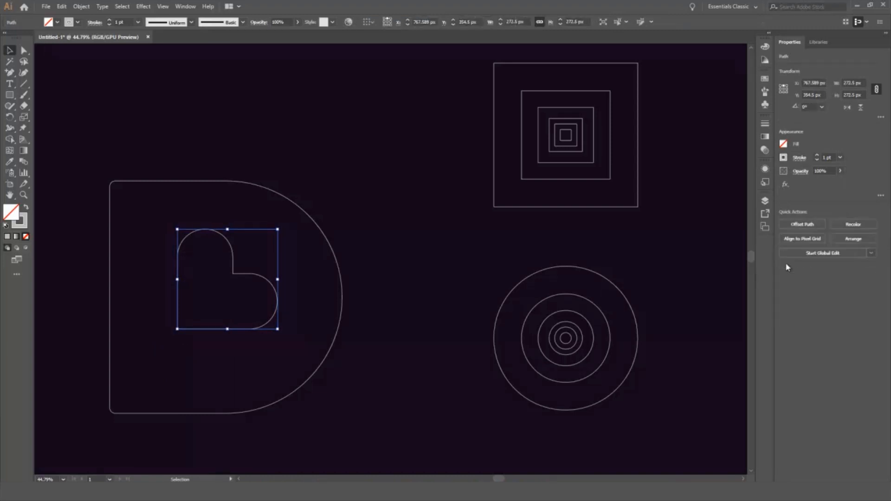
left_click(381, 249)
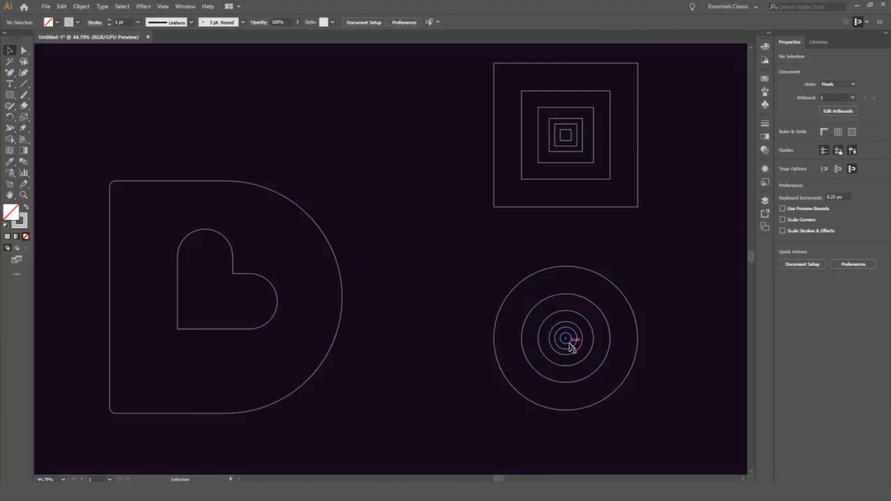
- Copy the smallest 30 px circle from the concentric set and place it inside the heart
left_click(571, 345)
left_click_drag(568, 344, 206, 343)
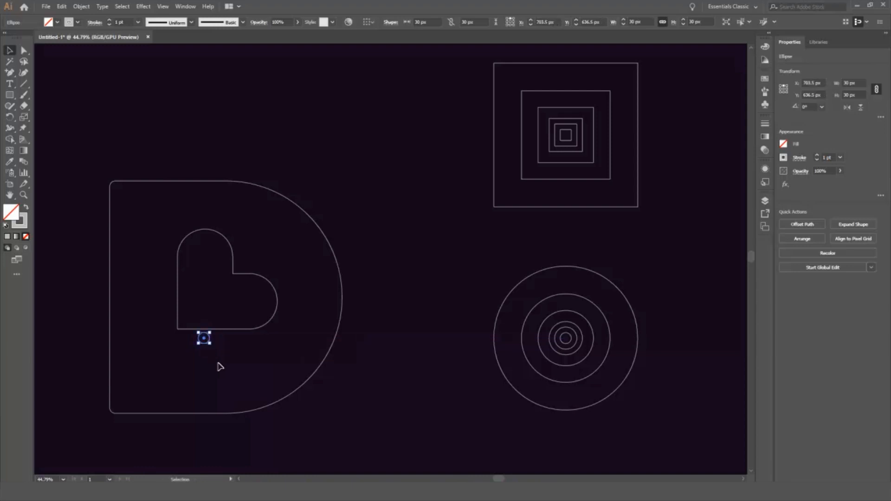
left_click(212, 359)
left_click_drag(207, 339, 205, 311)
- Align the 30 px circle to the left and bottom edges of the heart, in its pointed corner
left_click(176, 302)
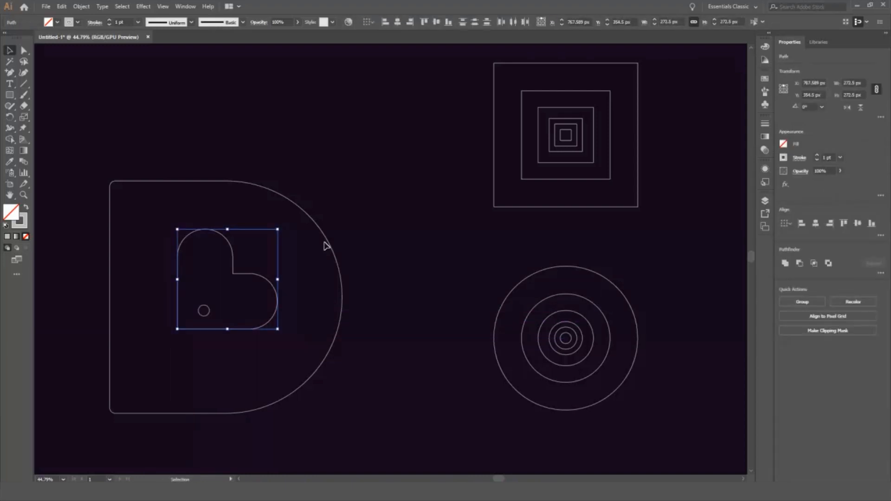
left_click(386, 23)
left_click(448, 23)
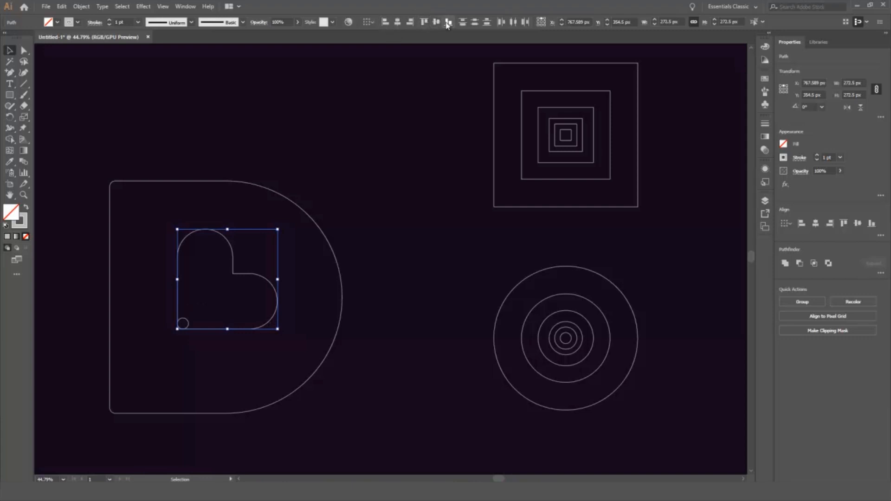
left_click(193, 354)
- Round the heart's pointed corner along the 30 px circle with the Shape Builder, removing the outer sliver and merging the circle into the heart
key("z")
left_click_drag(161, 310, 320, 377)
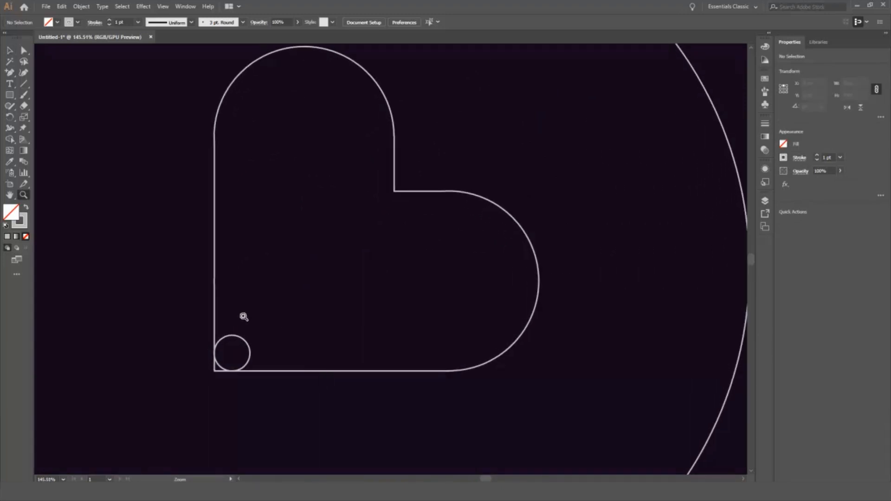
key("v")
left_click_drag(249, 386, 189, 326)
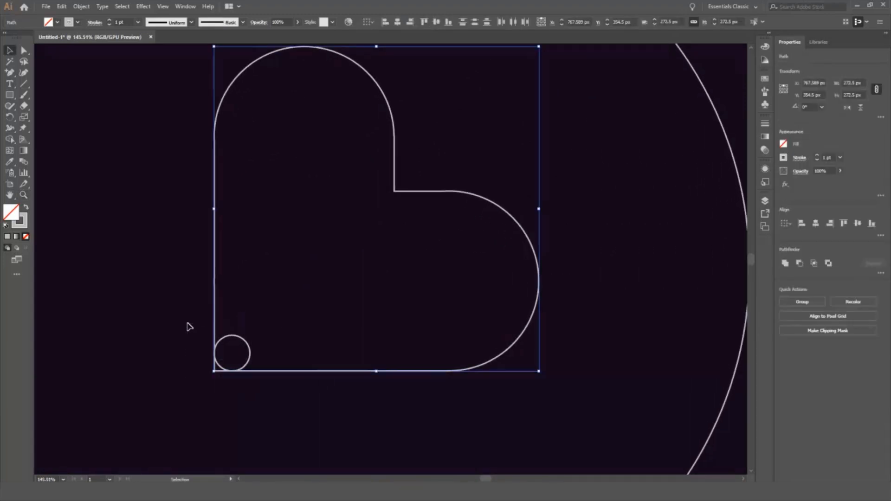
left_click(10, 139)
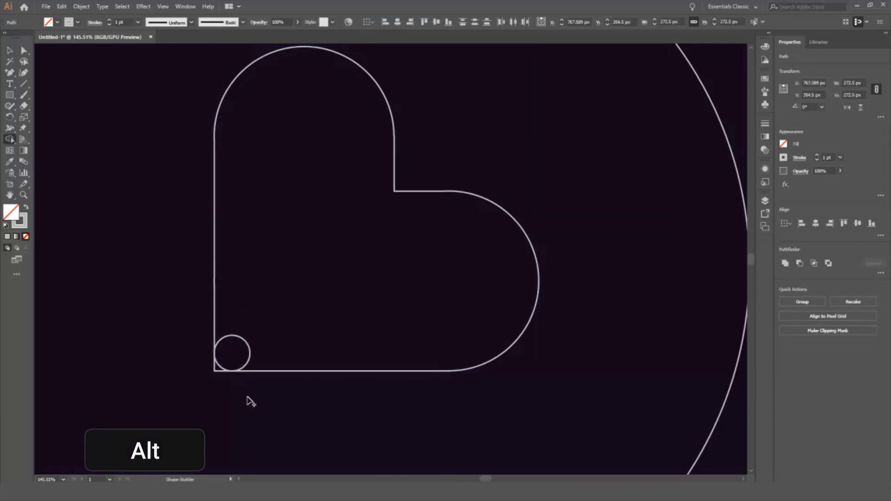
left_click(216, 367, "alt")
left_click_drag(237, 359, 280, 321)
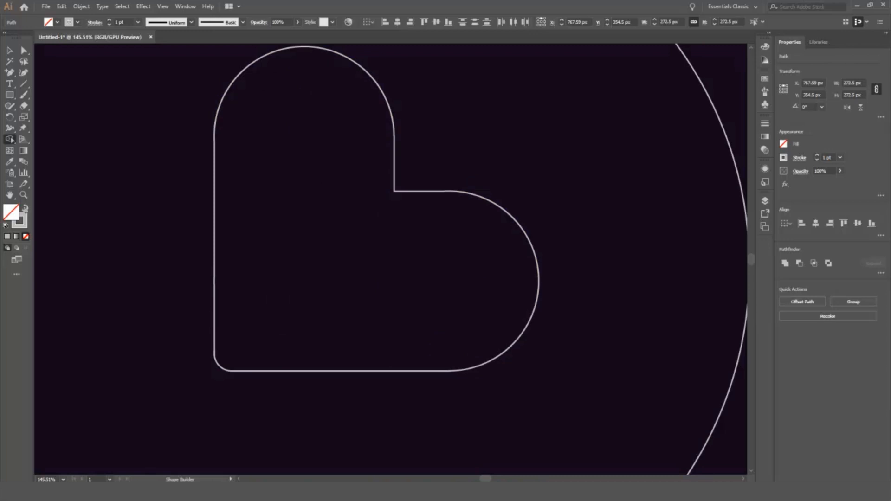
- Rotate the heart by 45° so that its rounded point faces straight down inside the D
key("v")
key("ctrl+0")
left_click(323, 320)
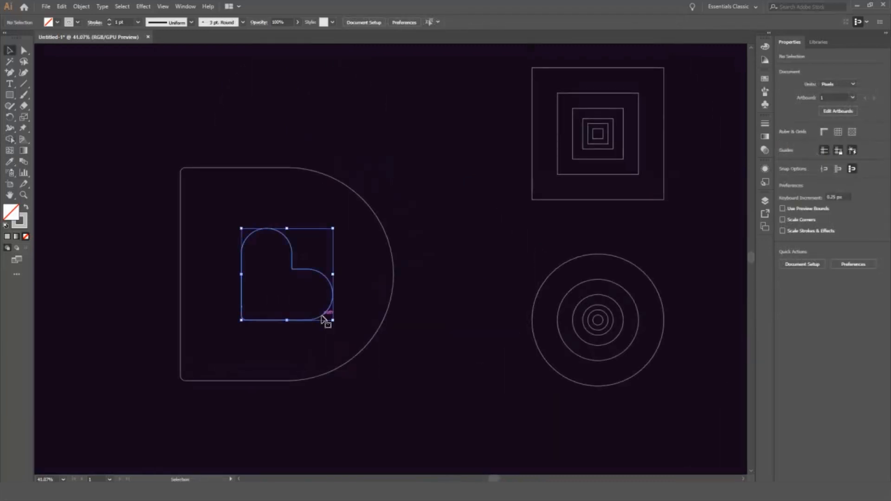
left_click_drag(338, 325, 354, 252)
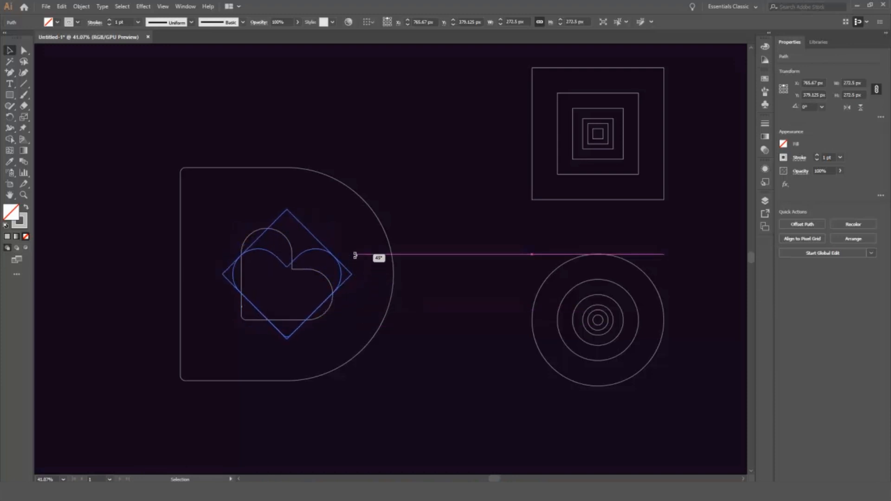
left_click(461, 280)
- Reset the bounding box of the rotated heart
left_click(338, 300)
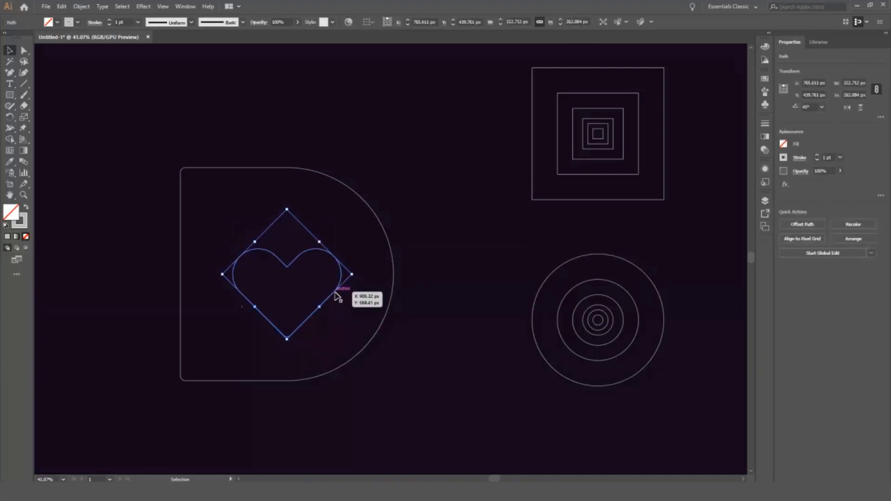
right_click(337, 300)
mouse_move(372, 237)
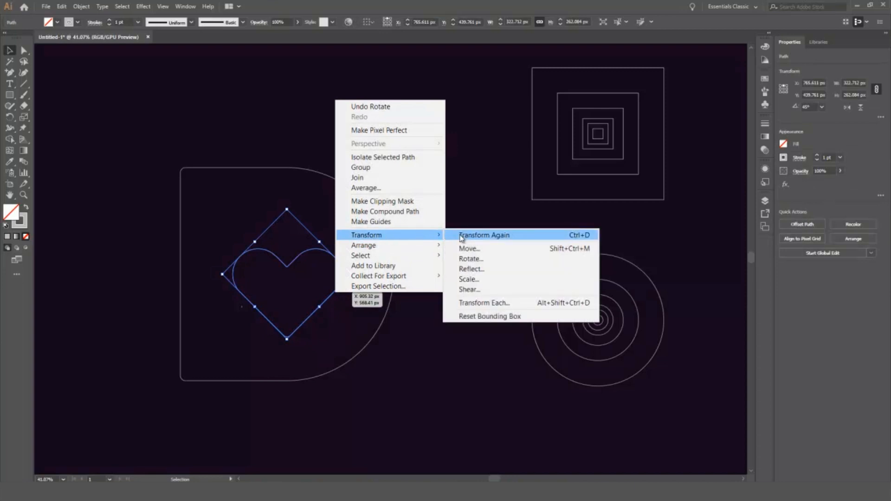
left_click(497, 317)
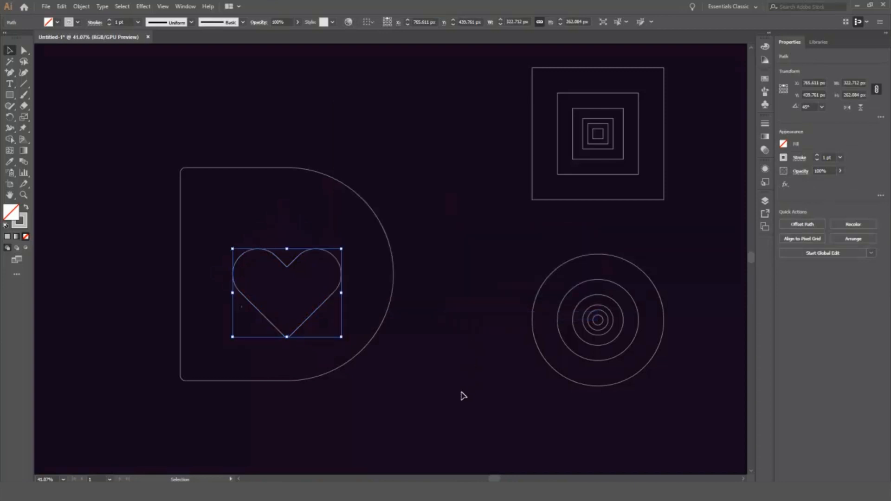
left_click(435, 366)
- Centre the heart vertically on the D shape, using the D as the key object
left_click(316, 312)
left_click_drag(421, 208, 323, 320)
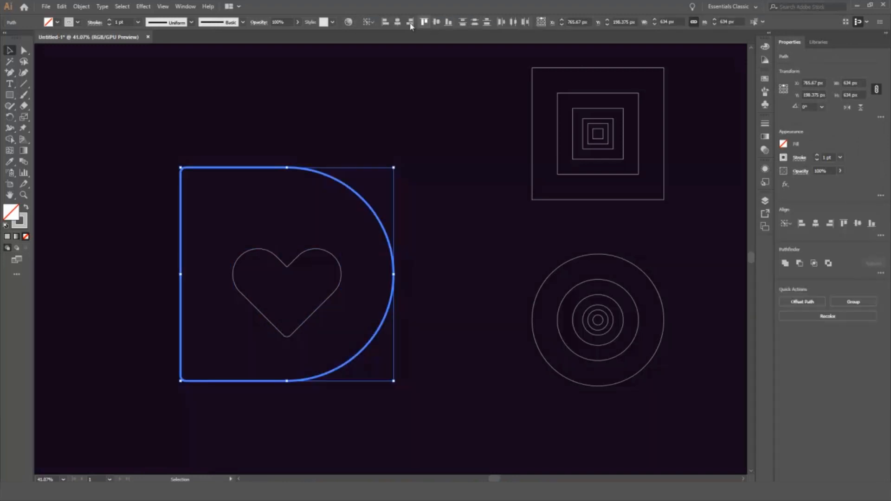
left_click(436, 22)
left_click(463, 283)
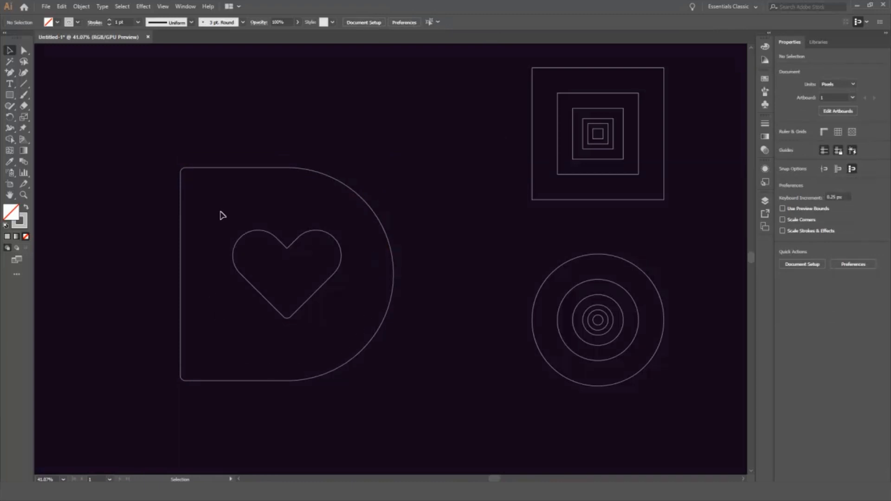
- Show the rulers and place a vertical and a horizontal guide through the centre of the D
left_click(359, 360)
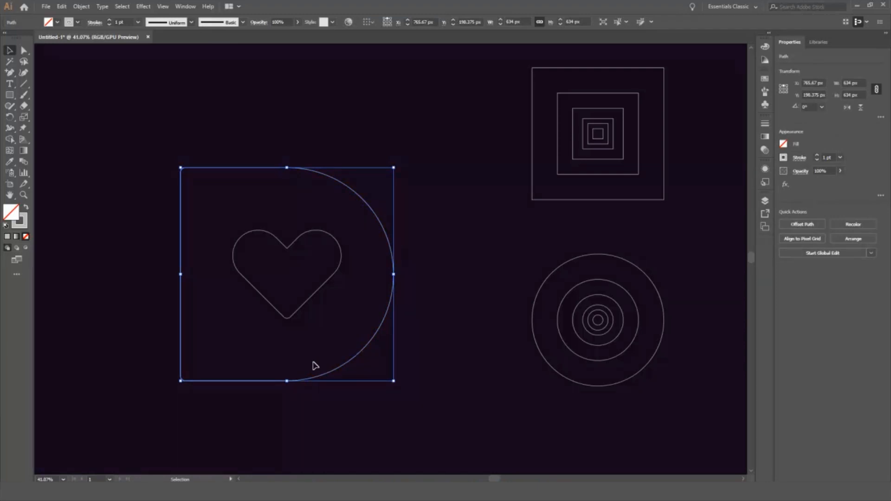
key("a")
key("ctrl+r")
key("v")
left_click_drag(39, 290, 289, 265)
left_click_drag(352, 47, 408, 277)
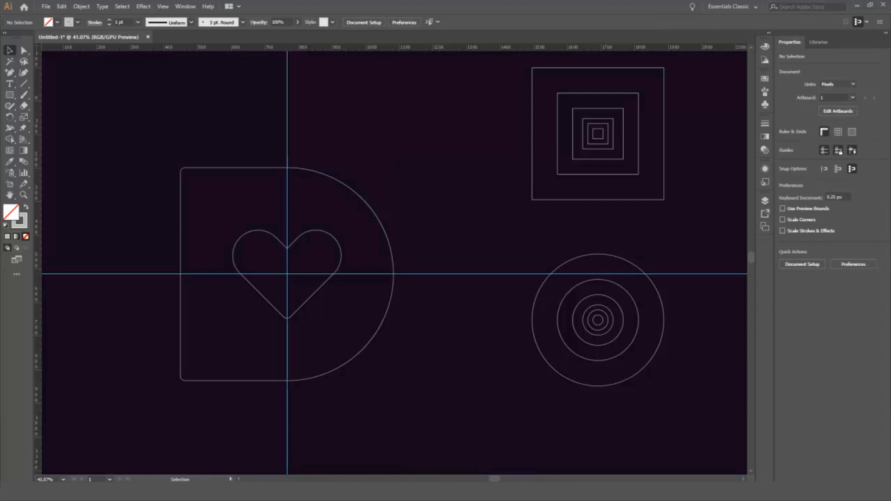
- Copy the 241.5 px square into the D's upper-left corner and the smallest square into that copy's lower-right corner
left_click(574, 175)
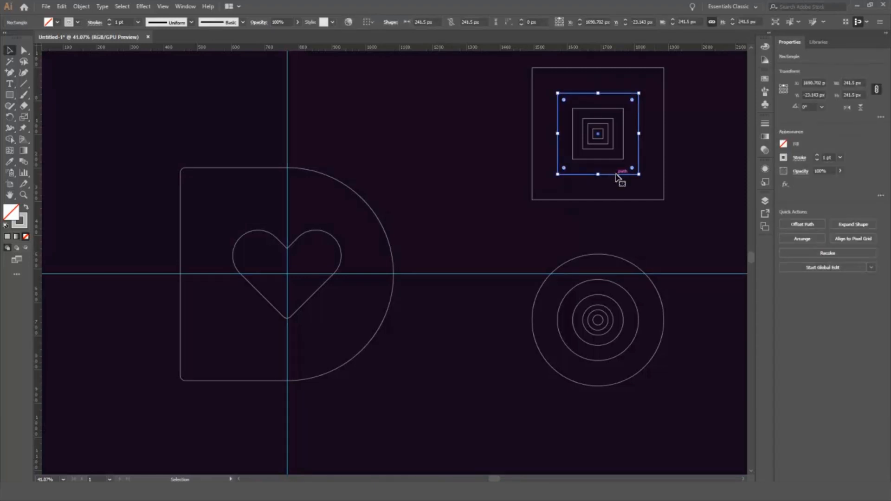
left_click_drag(617, 177, 240, 251)
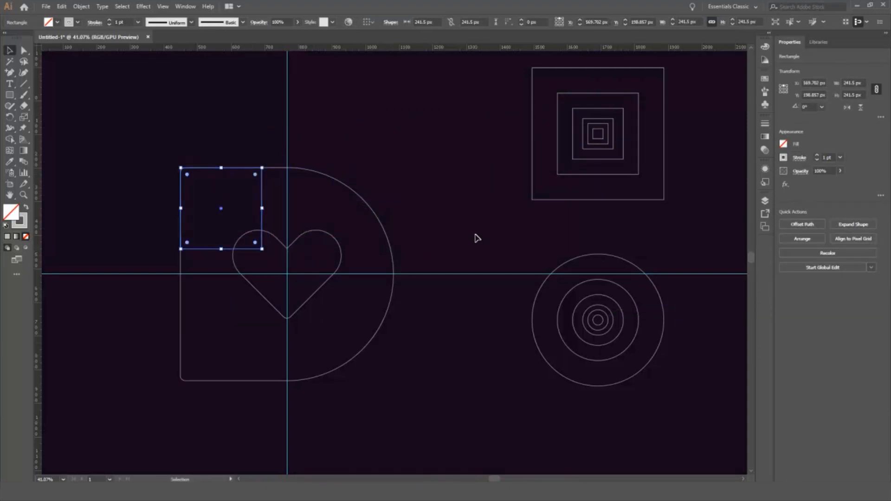
left_click(445, 225)
left_click_drag(596, 142, 260, 253)
left_click(533, 199)
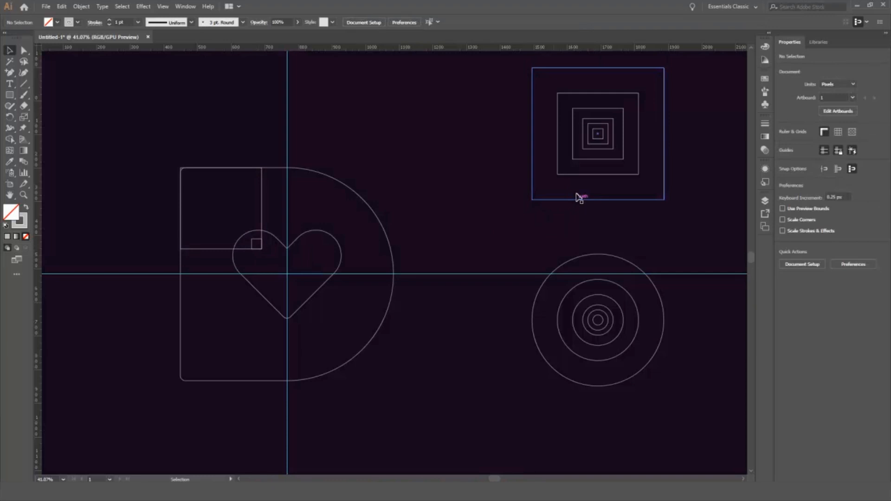
- Copy the third-largest square into the D's lower-left corner and duplicate it directly to its right
left_click_drag(575, 175, 188, 384)
left_click(221, 434)
left_click_drag(231, 365, 283, 355)
- Add a horizontal guide along the 241.5 px square's bottom edge and a vertical guide along the right edge of the lower pair of squares
left_click(476, 417)
left_click_drag(324, 48, 267, 253)
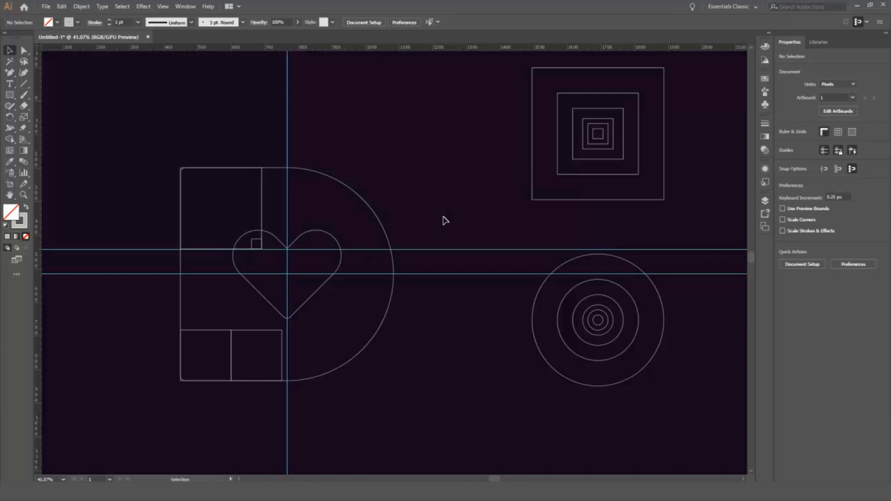
left_click_drag(369, 45, 283, 354)
- Nudge the heart left and down to about X 752.67 px, Y 409.33 px, centring it on the new vertical guide
left_click(304, 305)
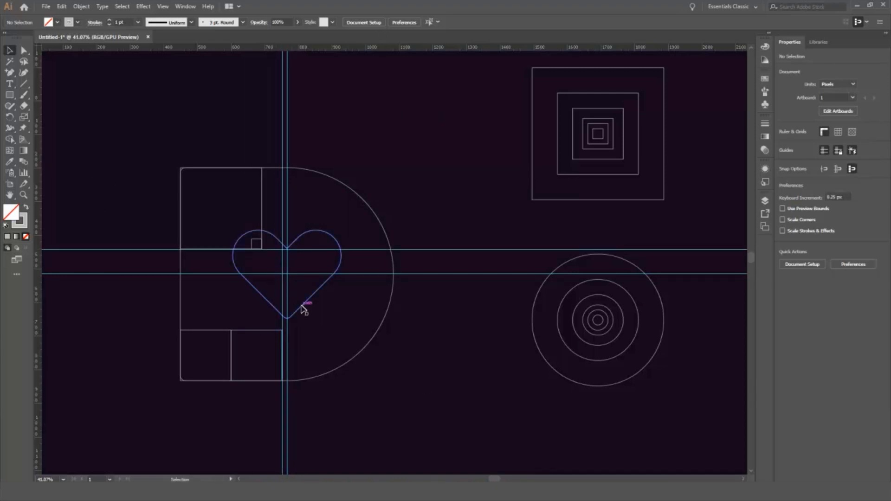
key("Left")
key("Left")
key("Left")
key("Left")
key("Left")
key("Left")
key("Left")
key("Left")
key("Left")
key("Left")
key("Left")
key("Left")
key("Left")
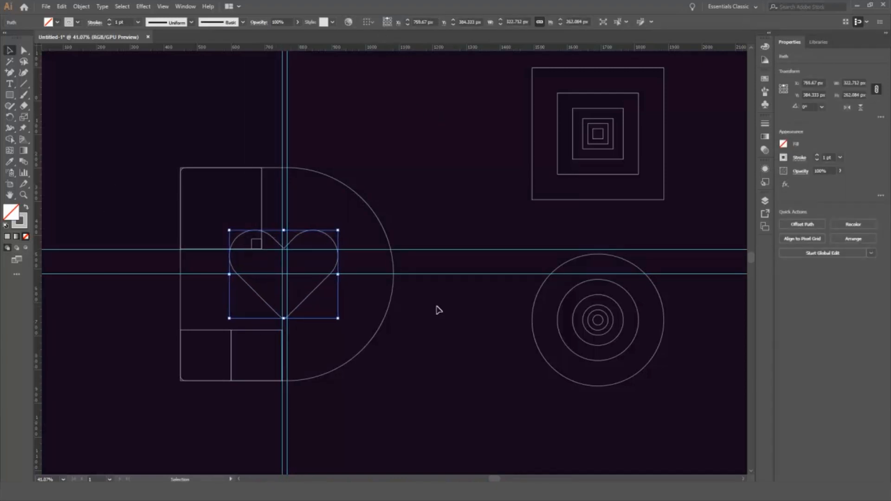
key("Down")
key("Down")
key("Down")
key("Down")
key("Down")
key("Down")
key("Down")
key("Down")
key("Down")
key("Down")
key("Down")
key("Down")
key("Down")
key("Down")
key("Down")
key("Down")
key("Down")
key("Down")
key("Down")
key("Down")
key("Down")
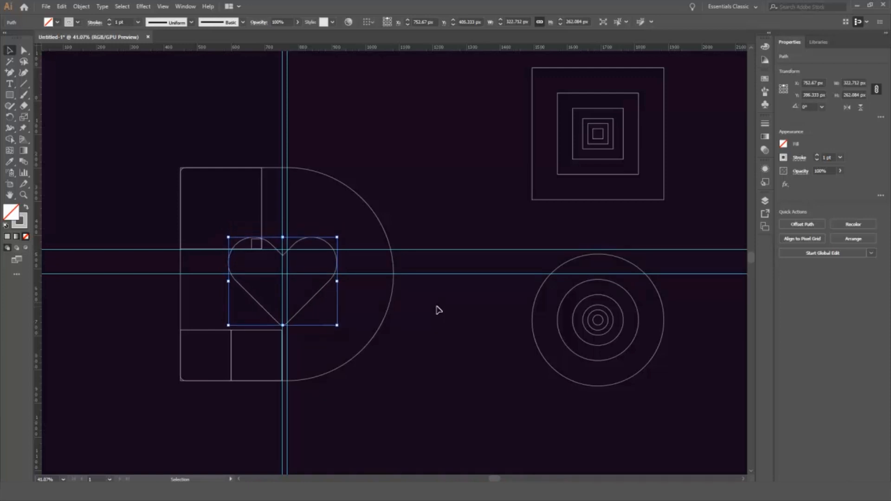
key("Up")
key("Up")
left_click(437, 310)
- Hide the guides and delete the four helper squares inside the D
key("ctrl+;")
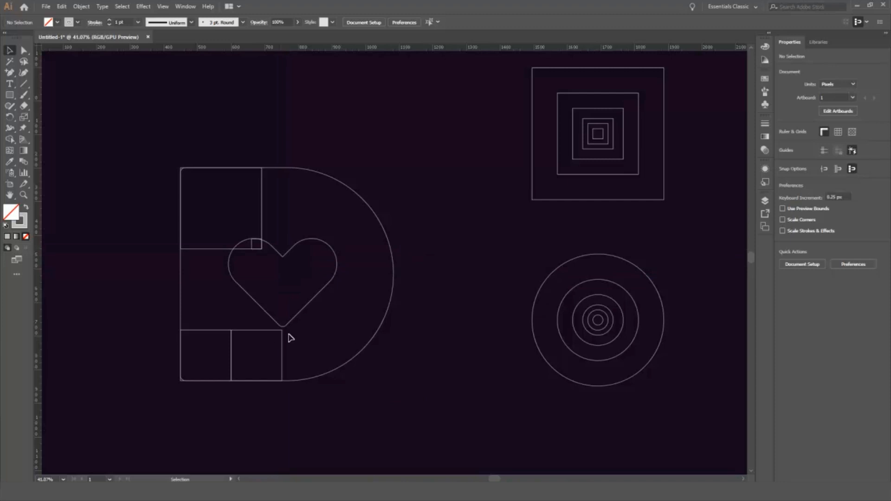
left_click(282, 348)
key("Delete")
left_click(231, 333)
key("Delete")
left_click(218, 252)
key("Delete")
left_click(255, 247)
key("Delete")
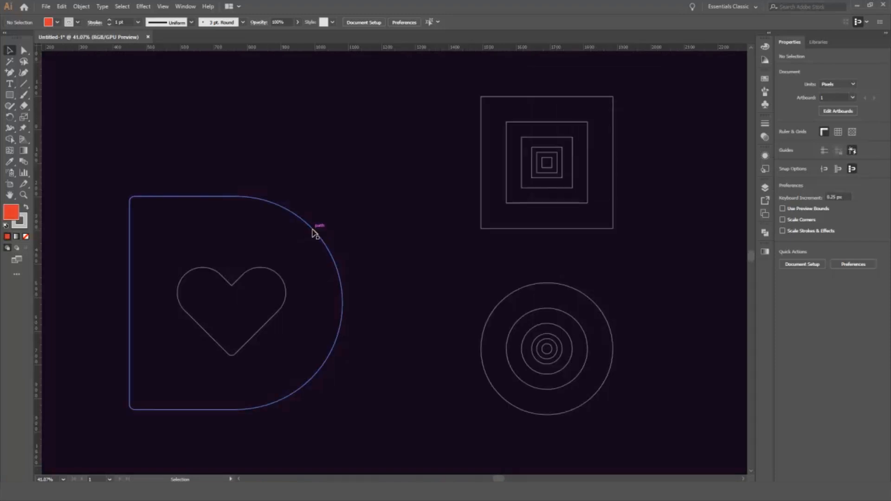
- Fill the D shape with the red colour #d22329
left_click(314, 233)
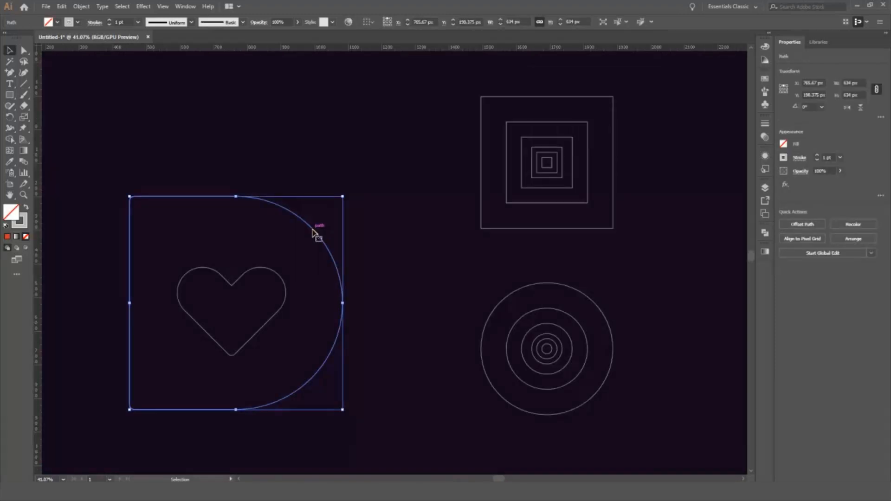
double_click(13, 213)
type("d22329")
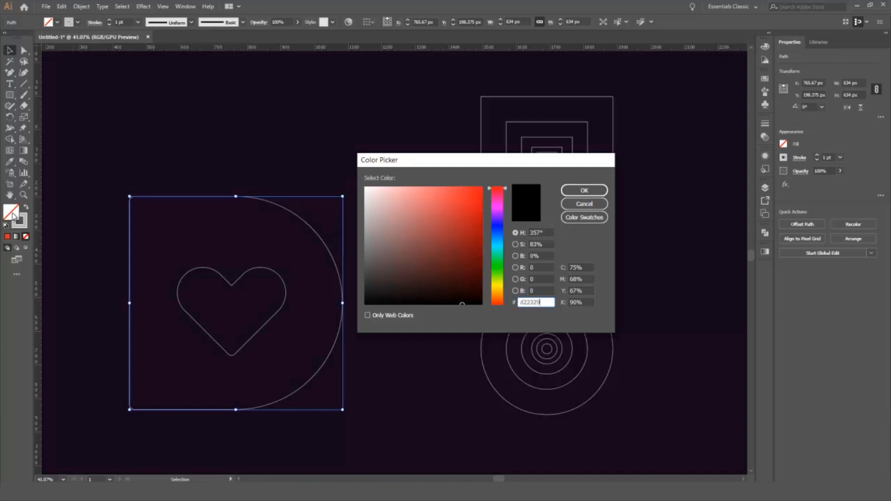
left_click(584, 190)
- Remove the heart's stroke and fill it with white
left_click(284, 303)
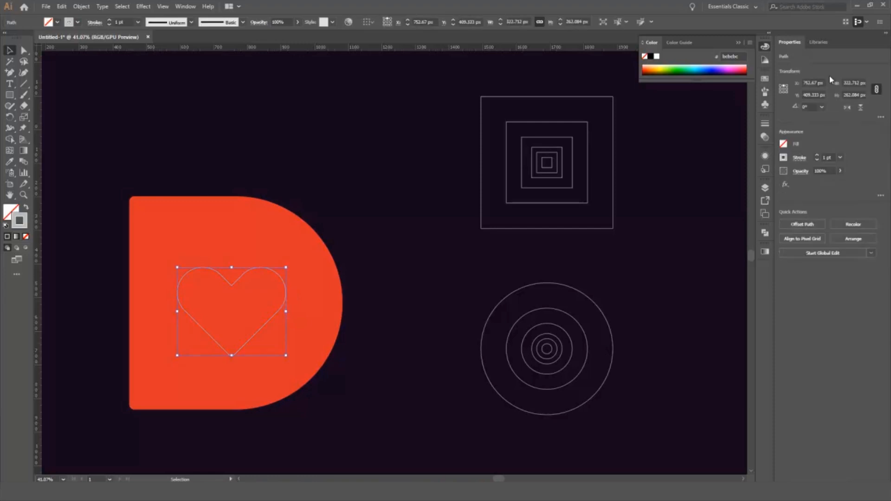
left_click(27, 237)
double_click(11, 214)
left_click_drag(394, 194, 364, 181)
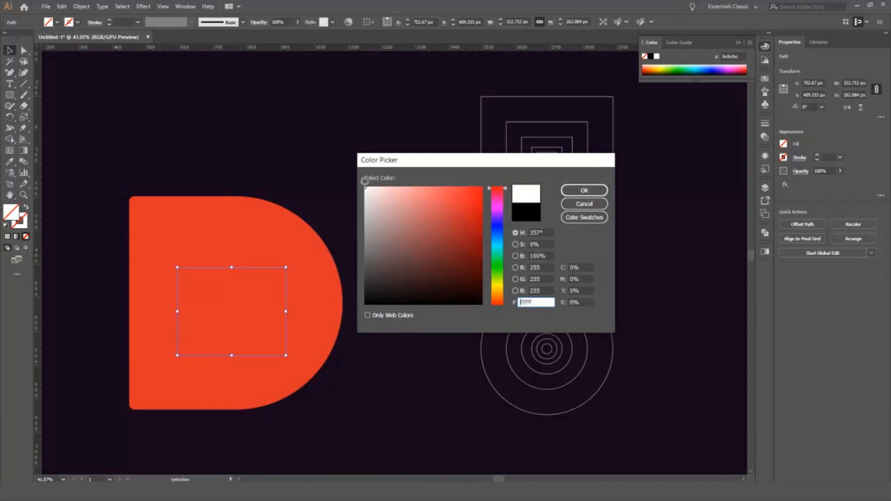
left_click(582, 190)
- Delete the concentric construction squares and circles beside the D
left_click(400, 350)
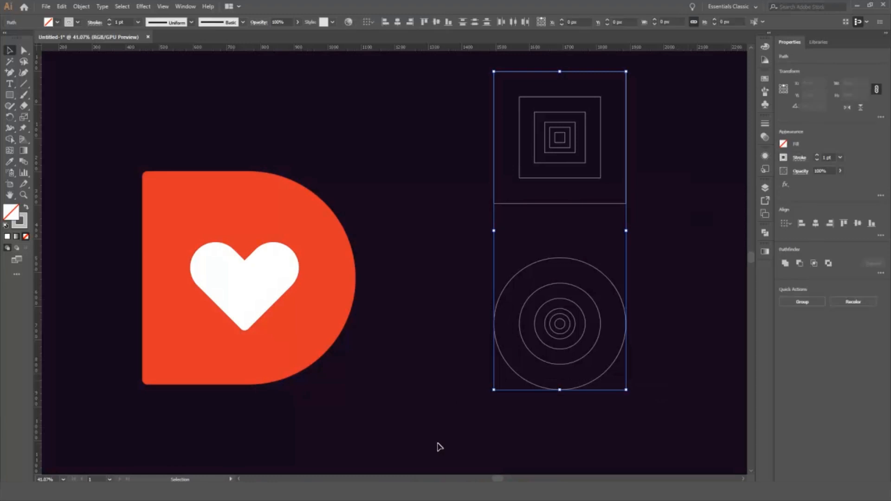
key("ctrl+a")
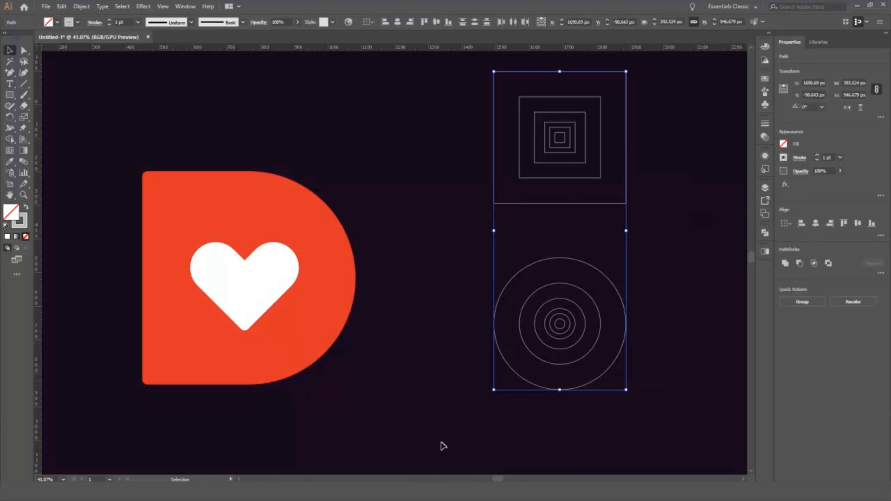
key("Delete")
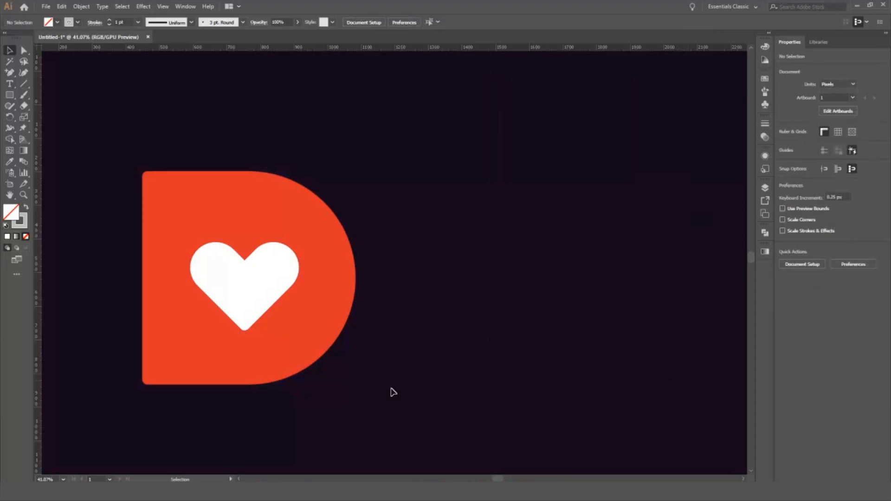
- Duplicate the white heart horizontally to the right of the D, and place another copy diagonally below and right of that duplicate
left_click(243, 279)
left_click_drag(246, 278, 456, 280)
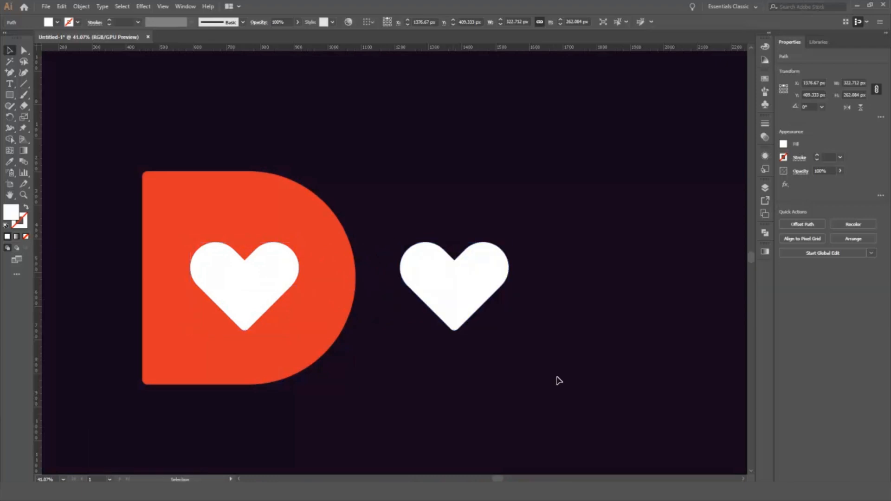
left_click_drag(464, 294, 603, 411)
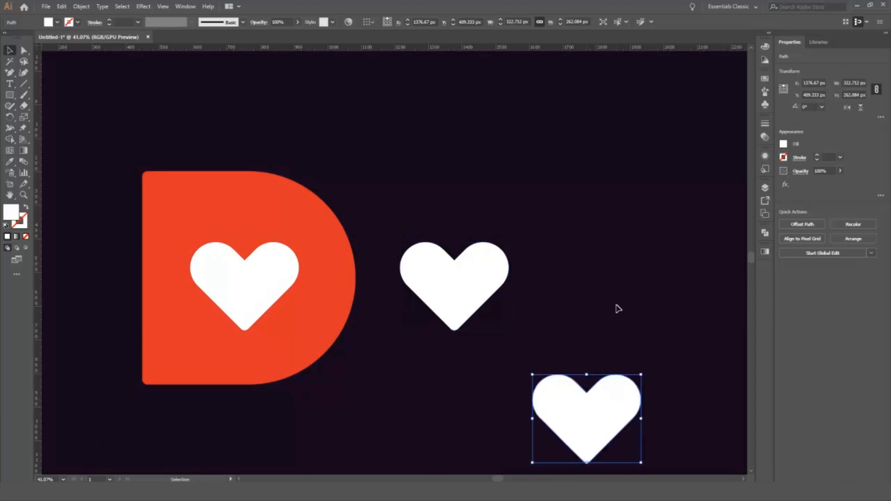
left_click(442, 239)
- Make a blend between the two white hearts to the right of the D
left_click(473, 292)
left_click(590, 403, "shift")
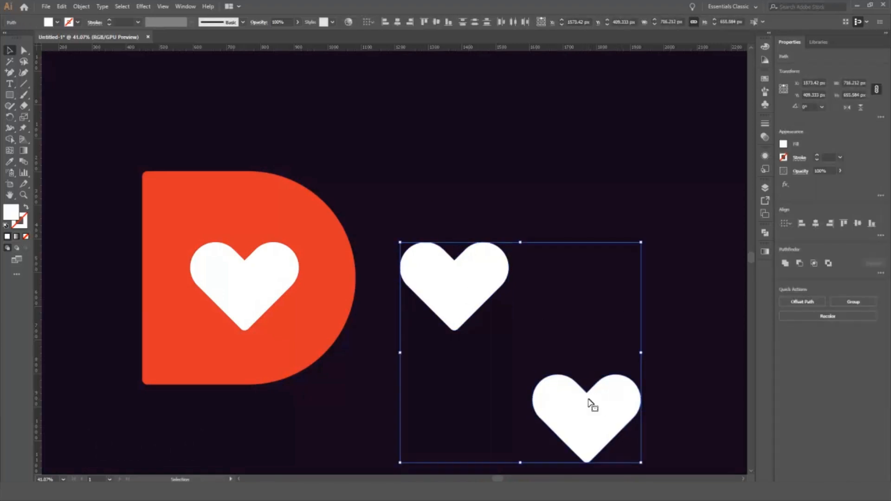
left_click(81, 7)
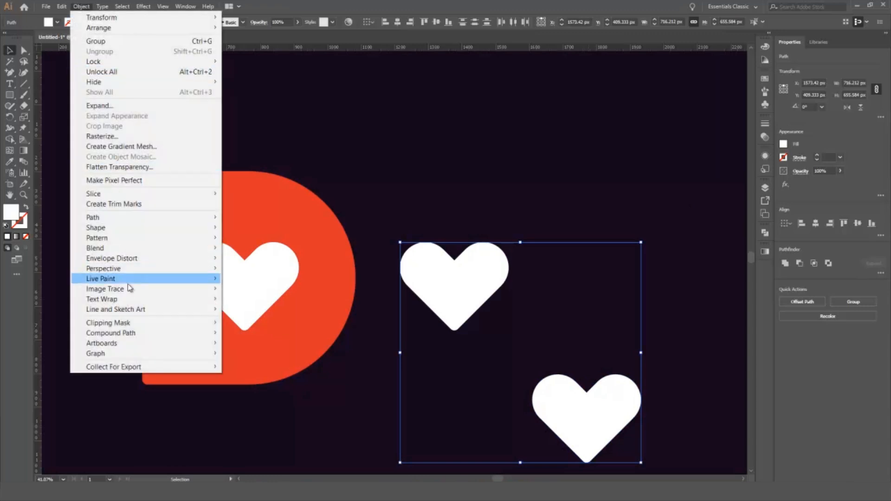
mouse_move(120, 252)
left_click(256, 249)
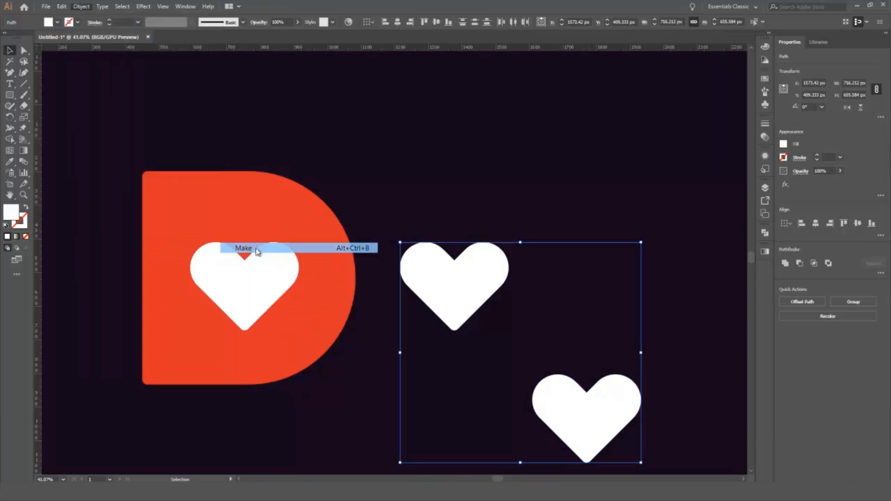
left_click(518, 171)
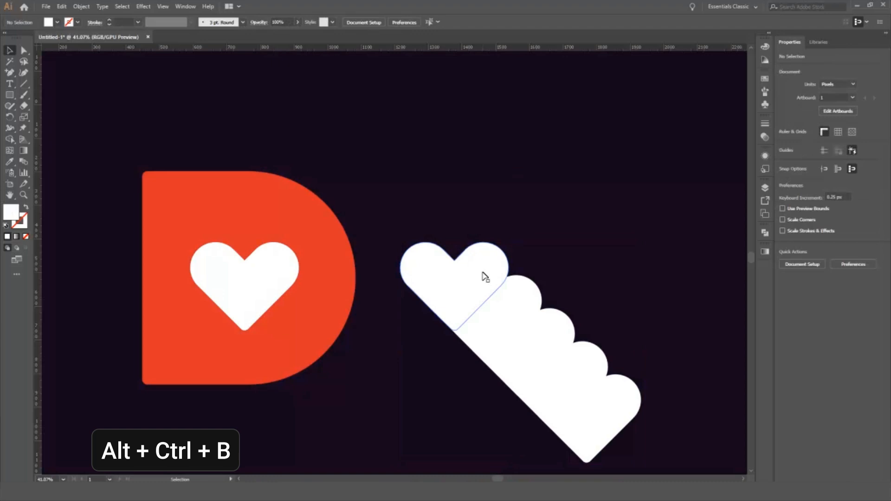
- Increase the heart blend's specified steps enough to give the diagonal trail smooth, continuous edges
left_click(515, 315)
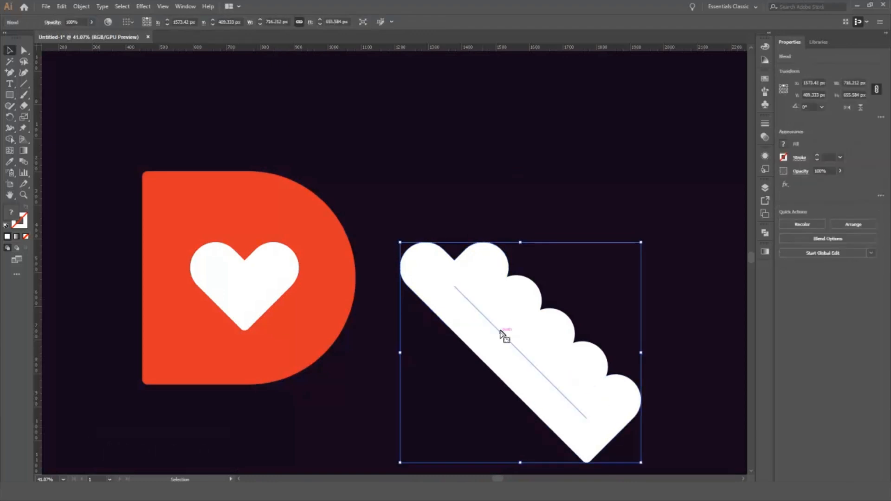
left_click(82, 6)
mouse_move(117, 249)
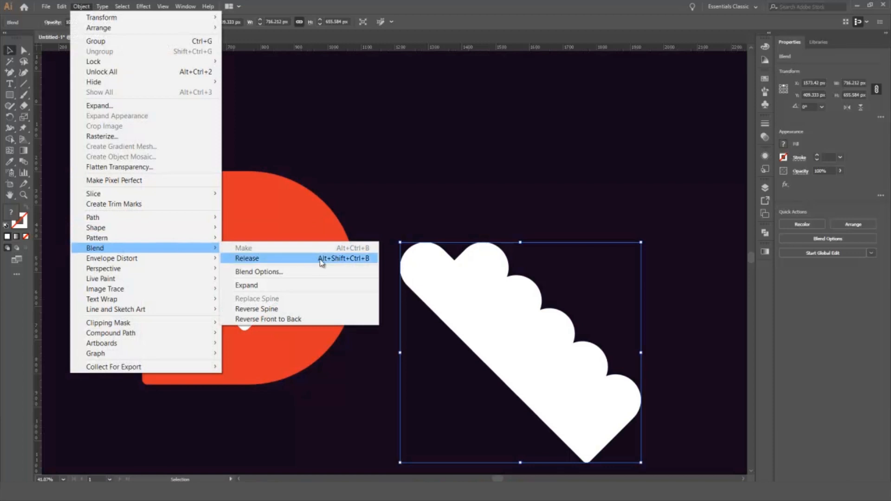
left_click(312, 272)
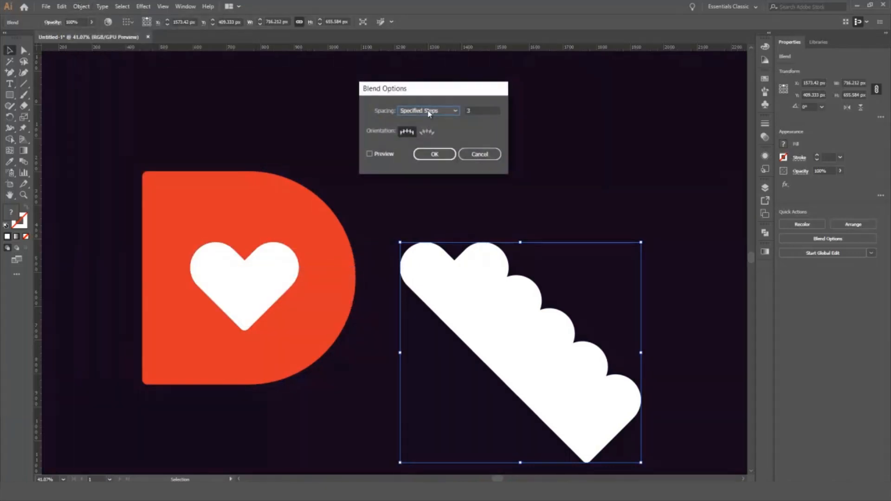
left_click_drag(481, 113, 463, 109)
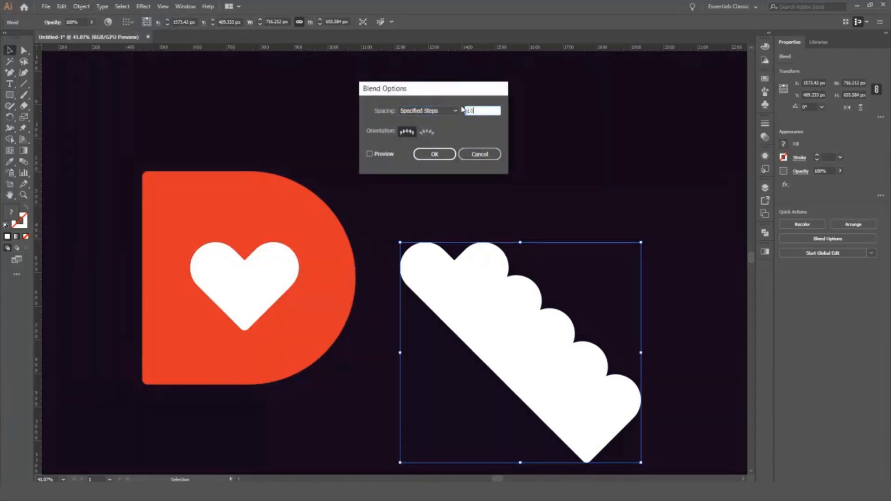
key("Return")
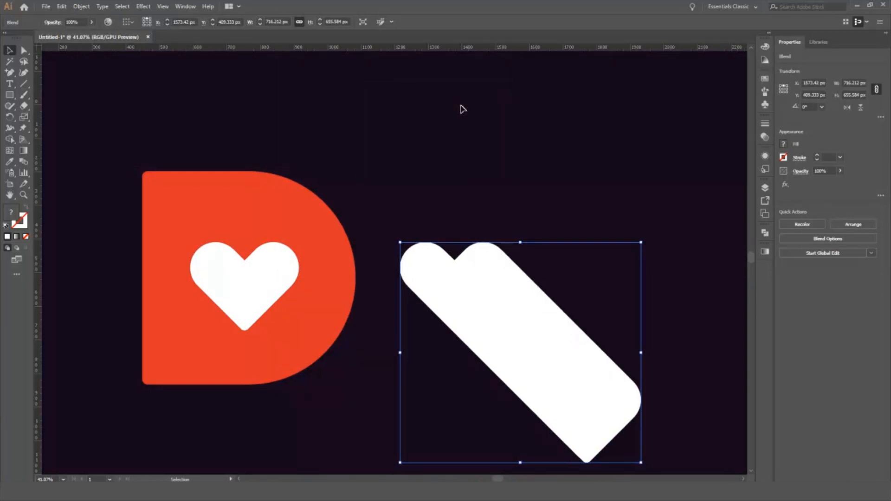
- Expand the heart blend's object and fill, and unite the resulting shapes into a single path
left_click(503, 151)
left_click(502, 284)
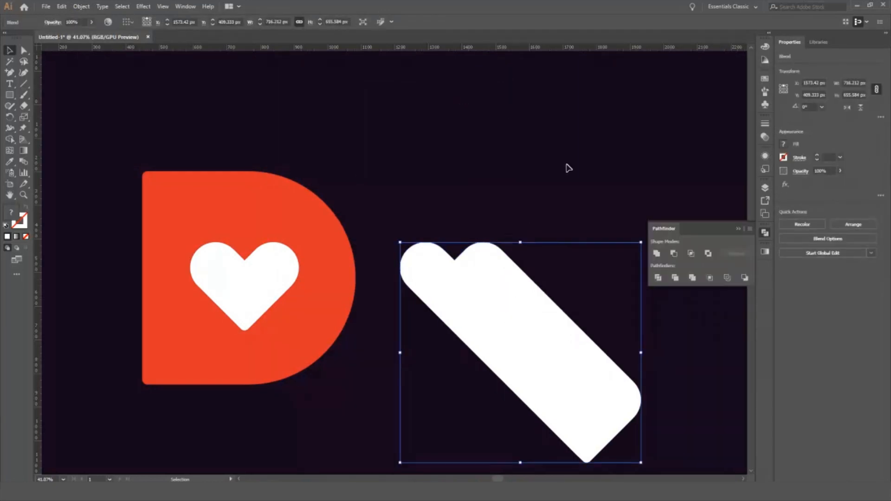
left_click(567, 168)
left_click(495, 312)
left_click(82, 6)
left_click(98, 106)
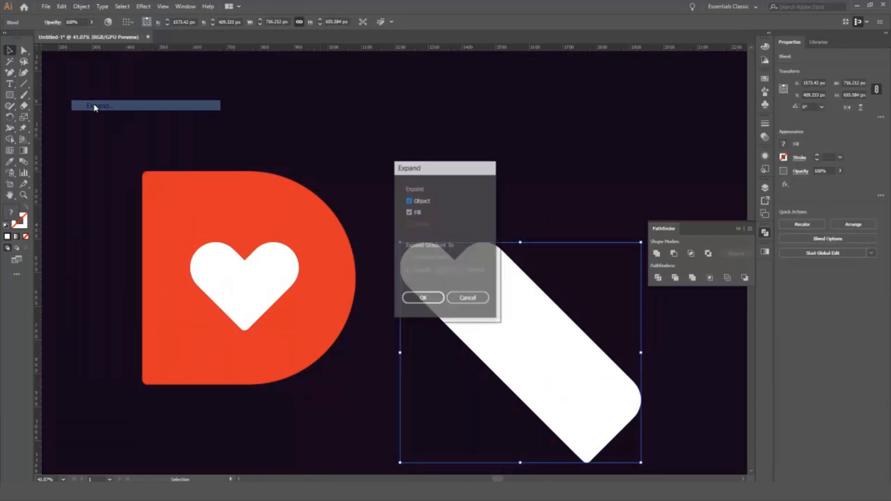
left_click(428, 300)
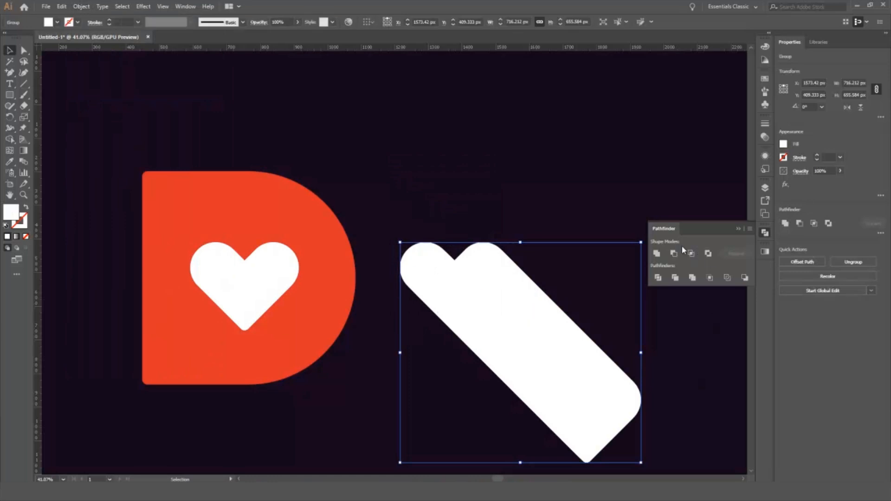
left_click(657, 253)
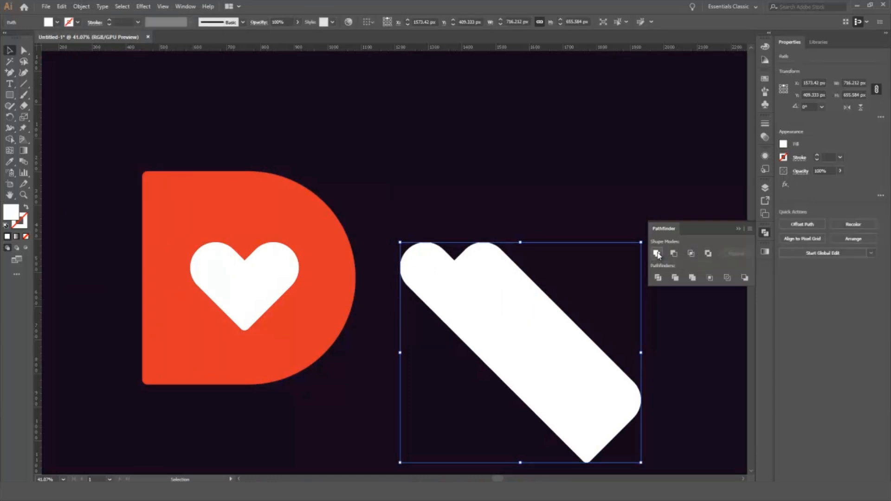
- Fill the united heart trail with a linear gradient and replace its white stop with a copy of the black stop
left_click(493, 156)
left_click(490, 338)
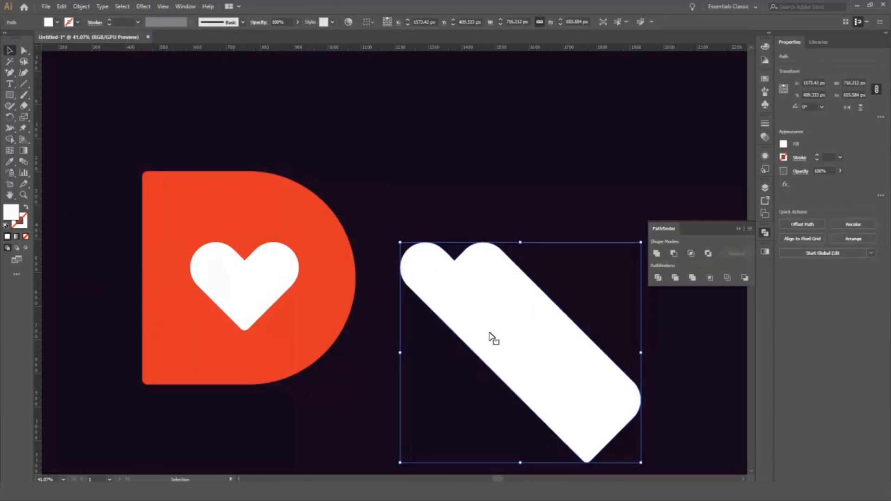
key("g")
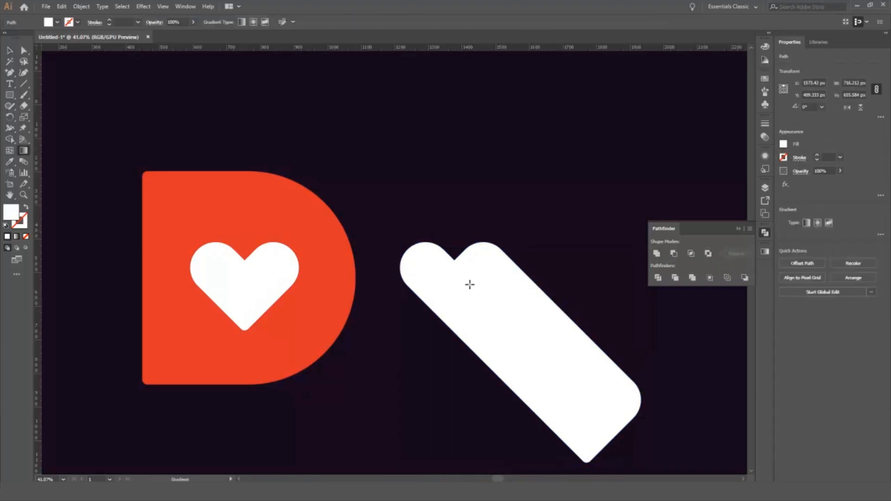
key("v")
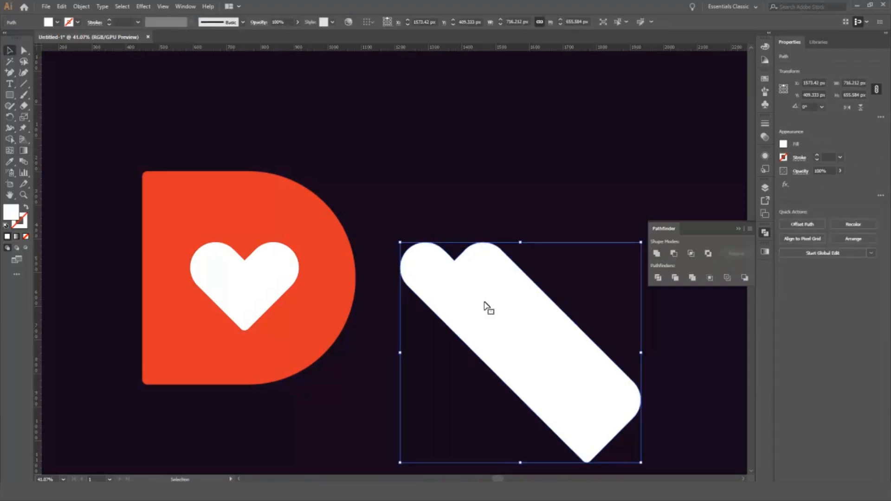
left_click(17, 236)
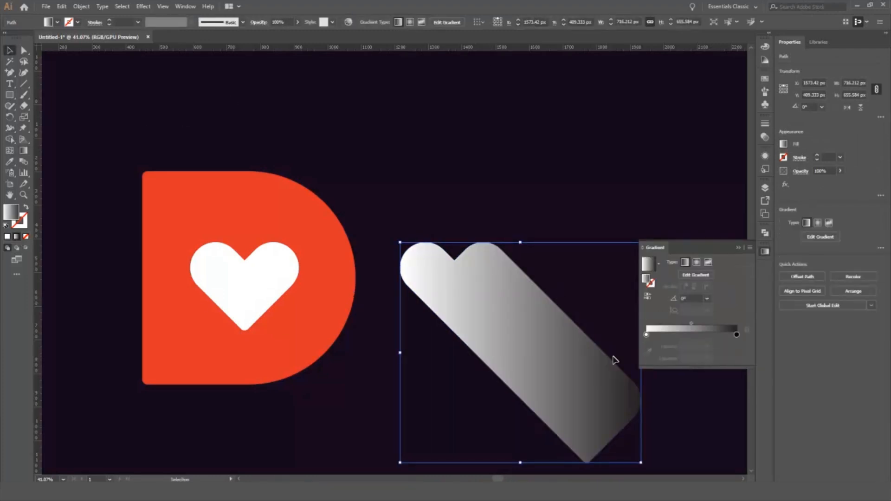
left_click_drag(737, 334, 716, 335)
left_click(737, 335)
mouse_move(646, 335)
left_mouse_down()
mouse_move(711, 338)
mouse_move(643, 337)
left_mouse_up()
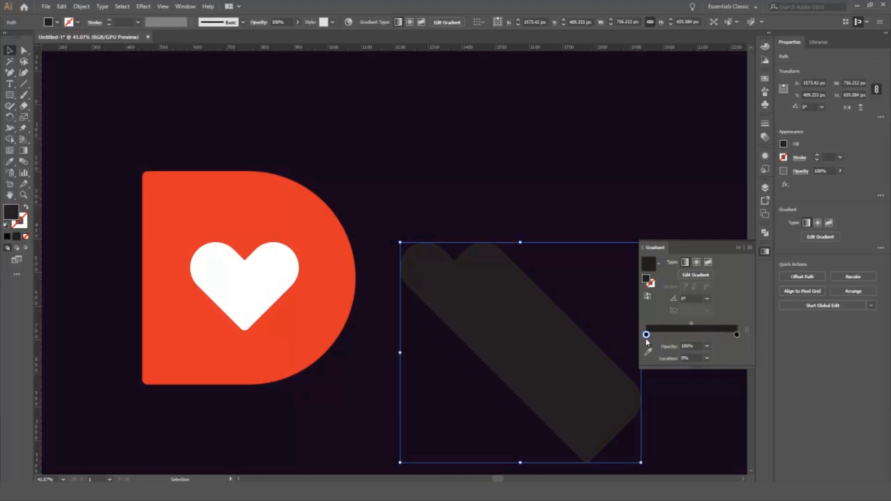
double_click(646, 336)
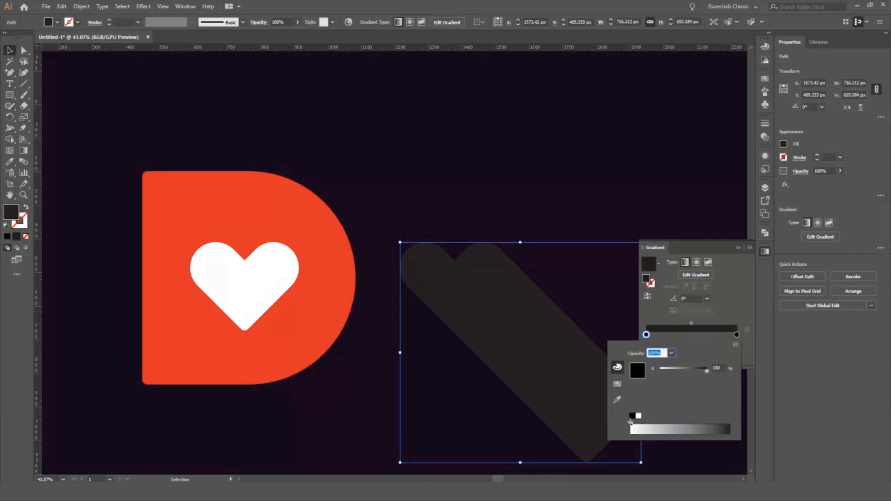
left_click(714, 339)
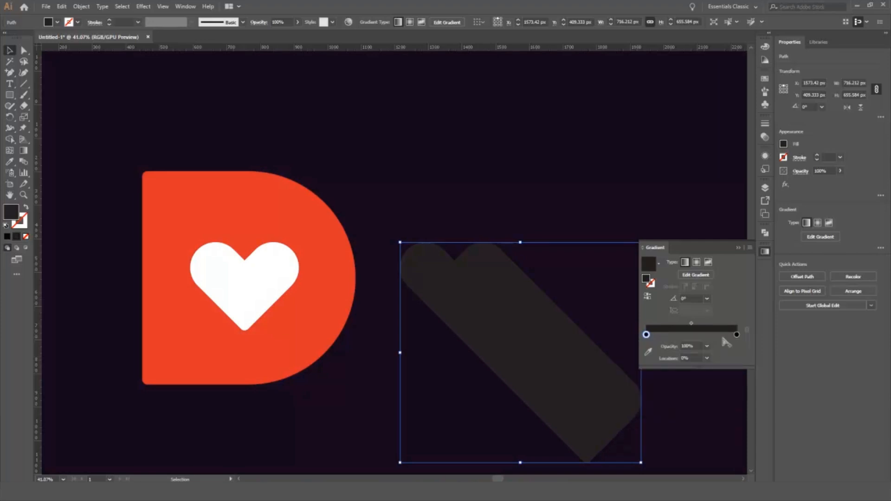
- Set the gradient's end stop to 0% opacity and run the gradient diagonally along the trail from the heart to its lower end, at about -43.8°
double_click(738, 336)
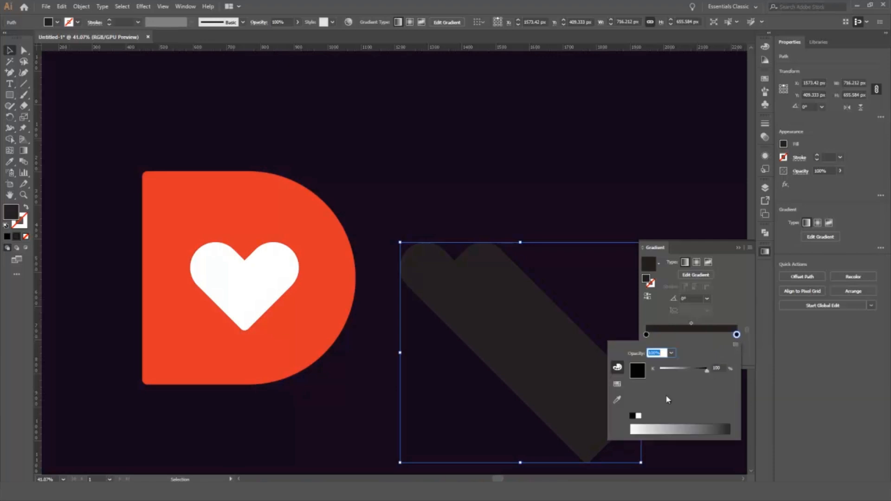
left_click(671, 353)
left_click(682, 363)
key("g")
left_click_drag(408, 248, 622, 453)
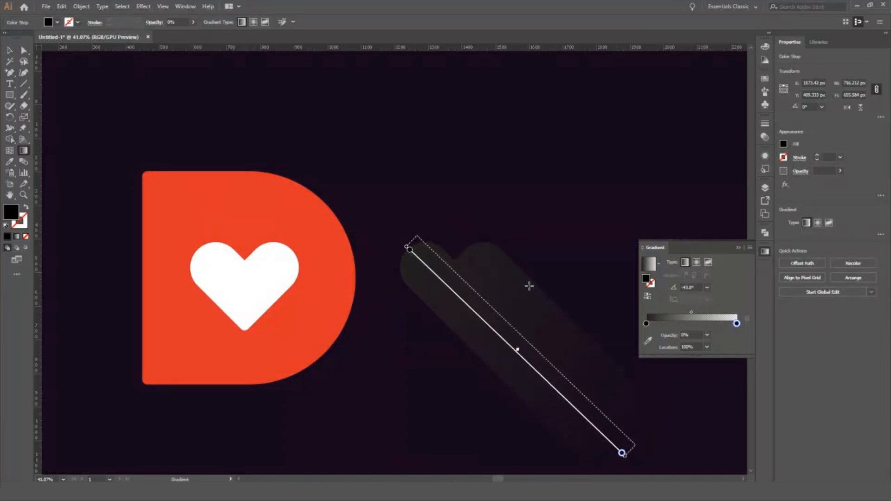
key("v")
- Move the gradient trail horizontally onto the white heart in the D and send it behind the heart
left_click(486, 185)
left_click_drag(513, 318, 300, 325)
key("ctrl+[")
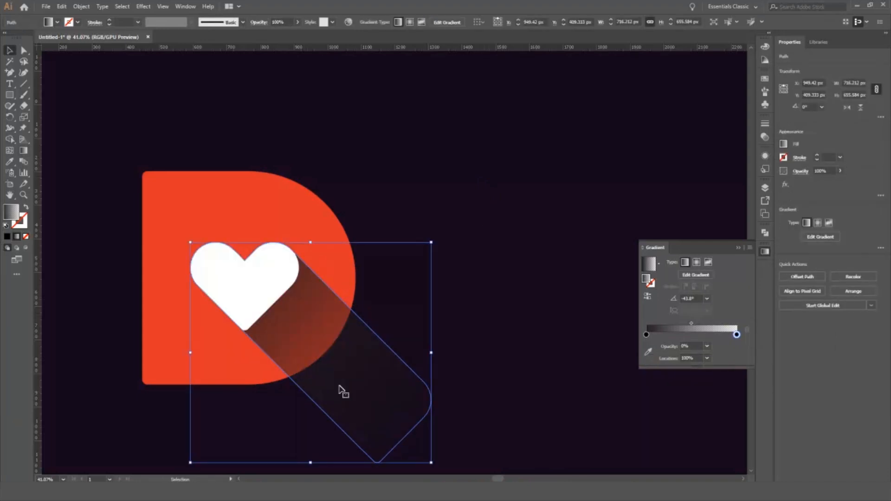
left_click(438, 296)
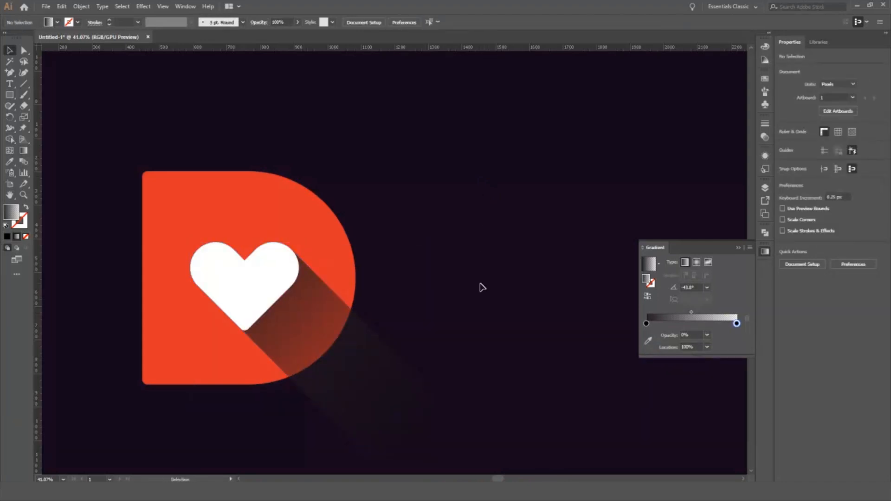
- Paste a copy of the red D in front of everything and swap the copy's fill and stroke
left_click(299, 200)
key("a")
key("v")
left_click(82, 6)
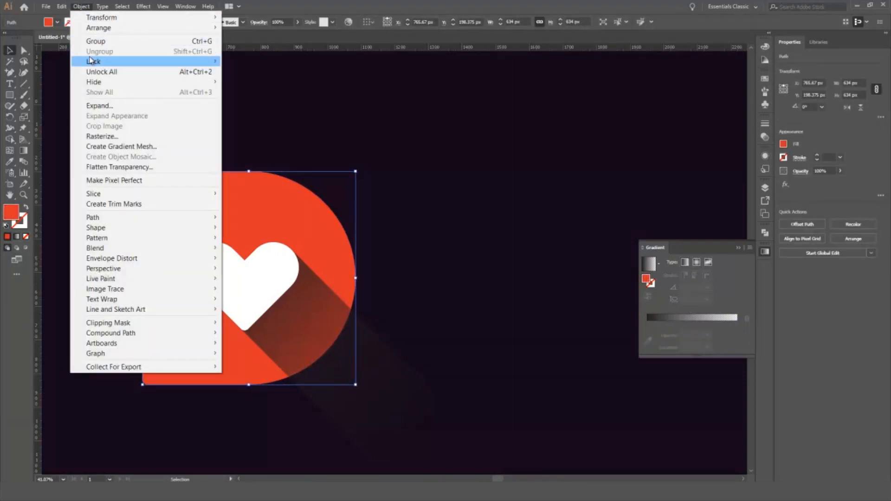
mouse_move(71, 7)
left_click(83, 54)
left_click(61, 6)
left_click(85, 92)
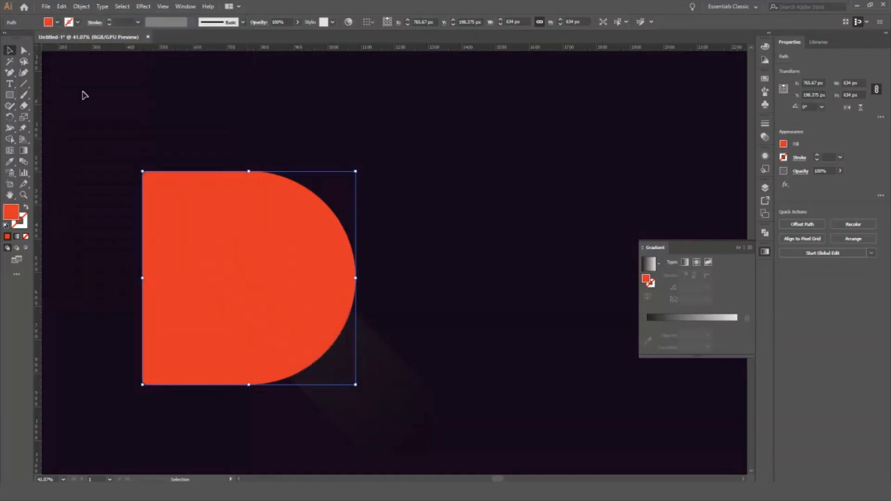
left_click(26, 209)
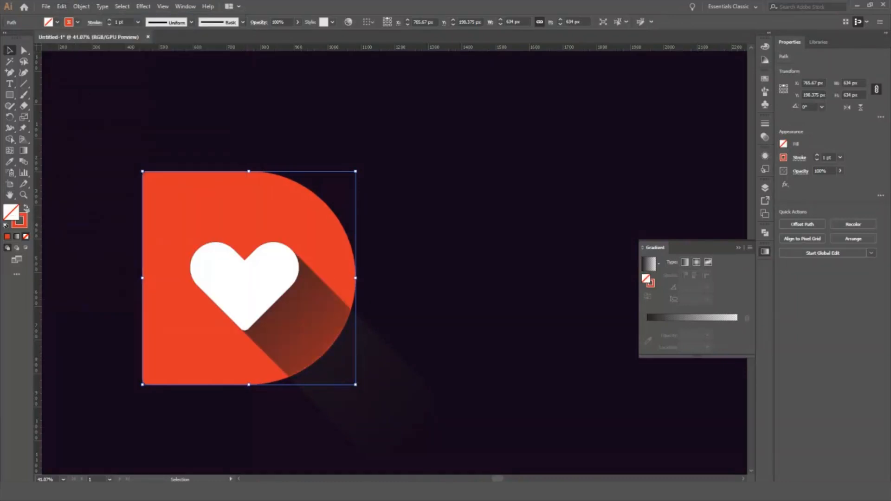
- Divide the gradient trail with the outlined copy of the D
left_click(390, 374, "shift")
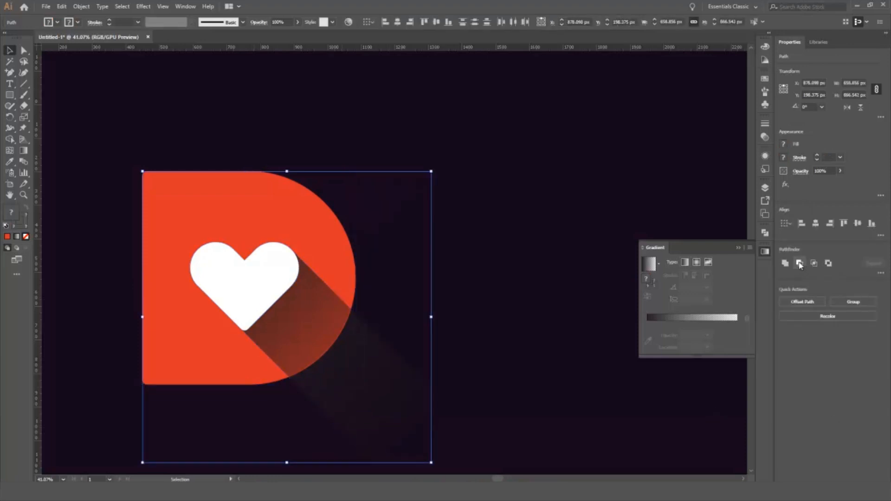
left_click(881, 273)
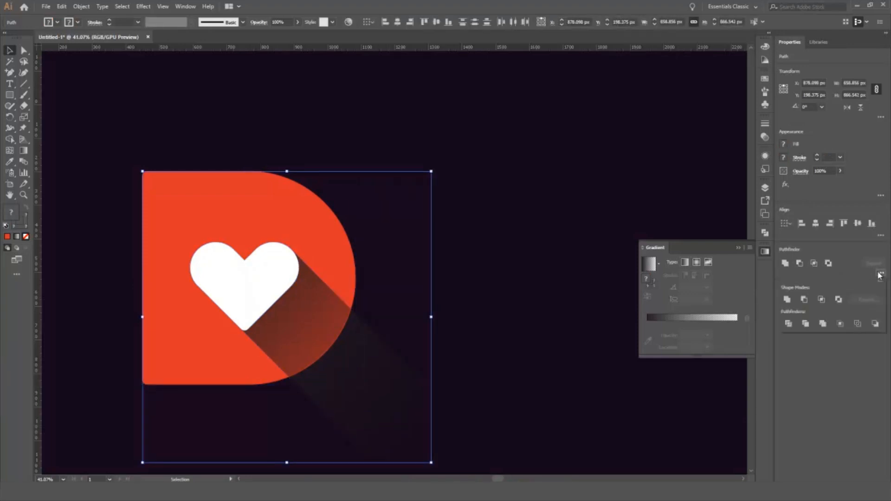
left_click(789, 324)
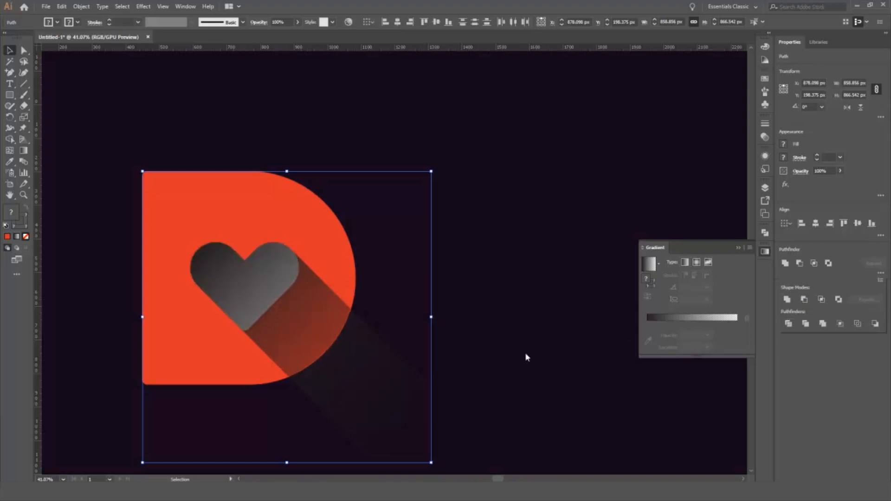
left_click(495, 305)
- Delete the trail piece outside the D and send the remaining divided shadow group behind the white heart
key("a")
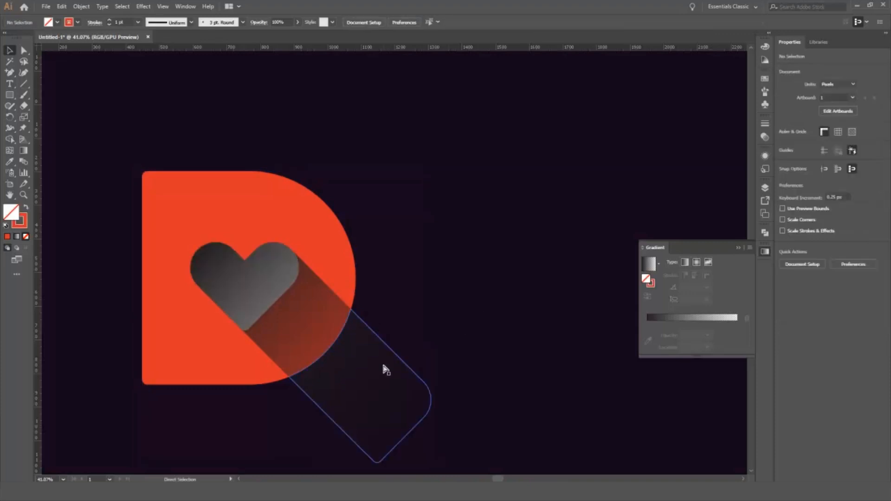
key("v")
left_click(386, 368)
key("Delete")
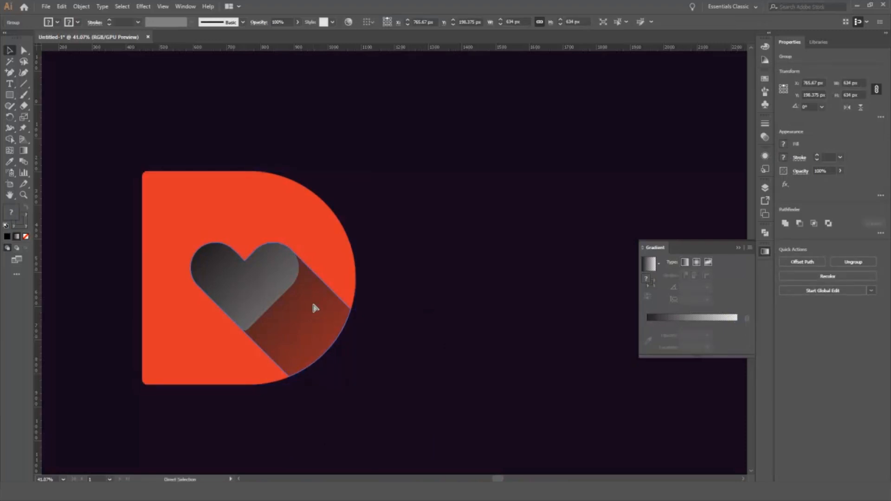
key("ctrl+bracketleft")
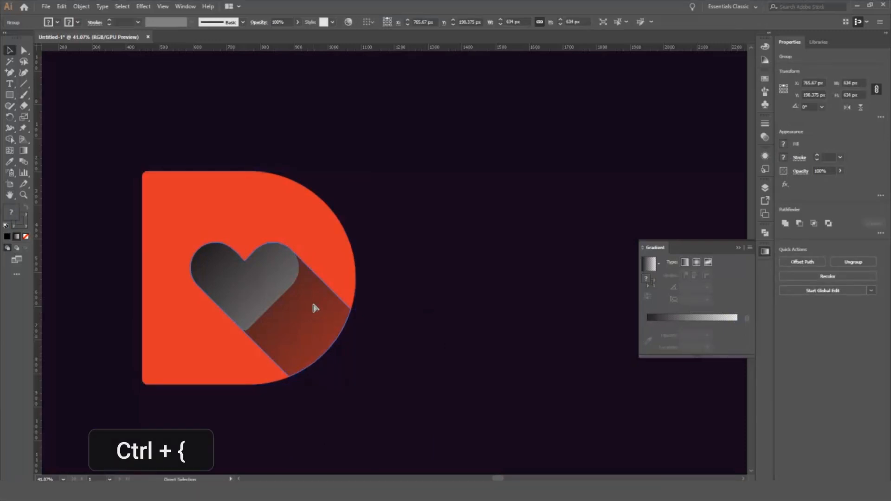
key("v")
left_click(394, 266)
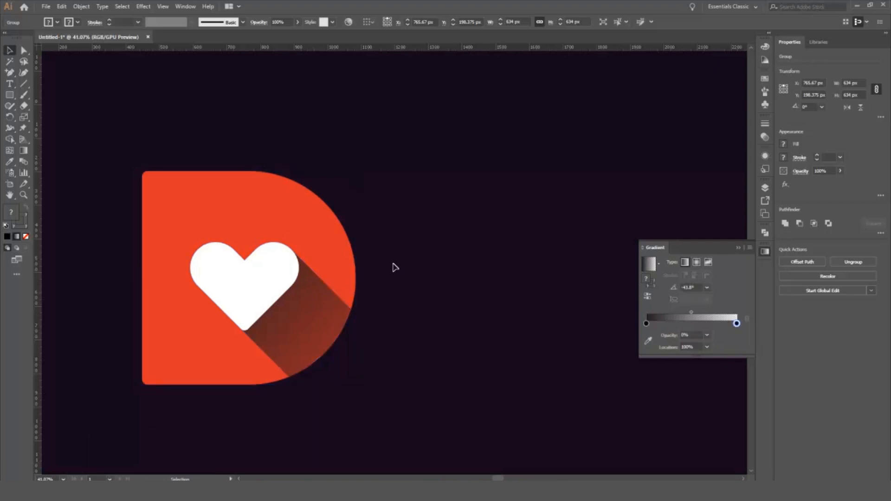
- Shorten the heart shadow's gradient by moving its transparent stop to the D's curved edge, at about 56% location
key("a")
left_click(318, 336)
key("g")
left_click_drag(424, 442, 330, 354)
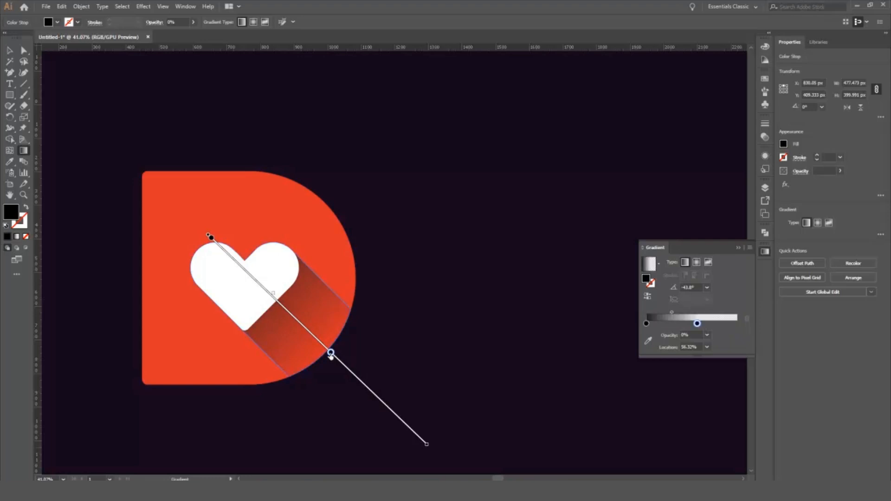
key("v")
left_click(435, 315)
key("space")
left_click_drag(412, 295, 550, 289)
left_click(739, 248)
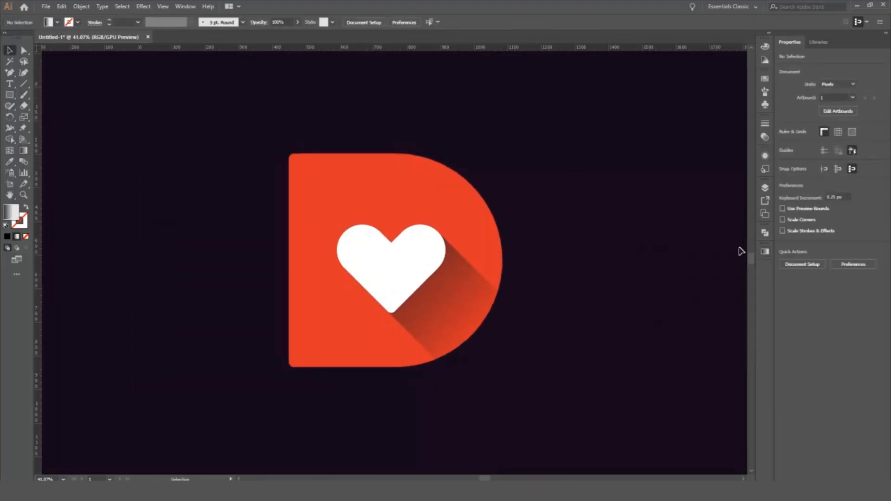